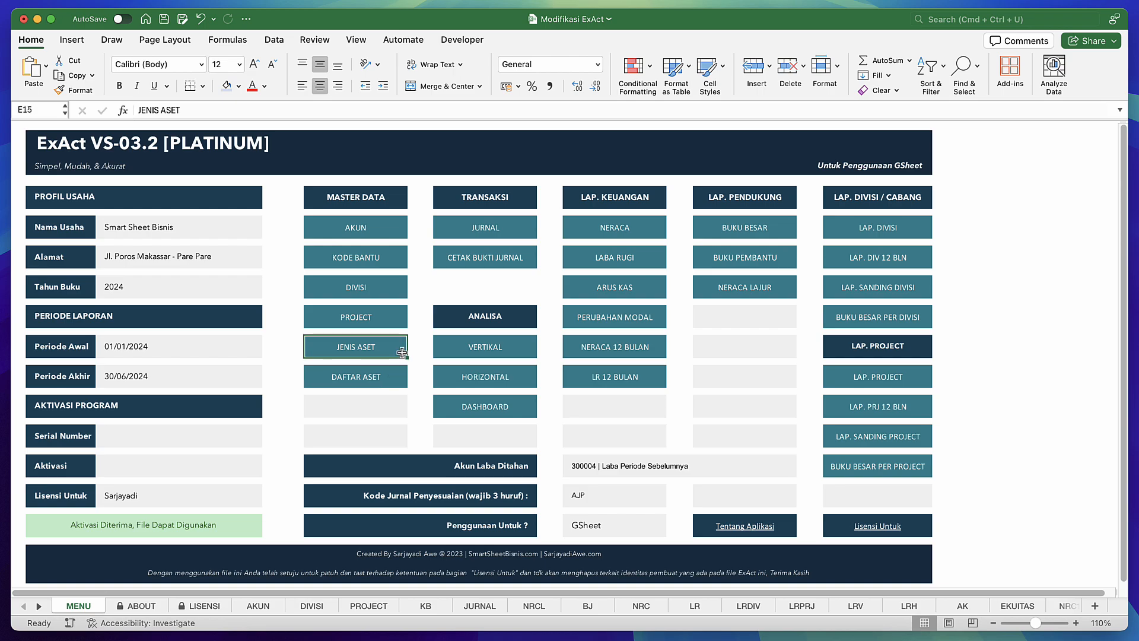
Open the JENIS ASET sheet from the main menu.
mouse_move(392, 347)
mouse_down()
mouse_move(393, 376)
mouse_move(396, 358)
mouse_up()
click(397, 360)
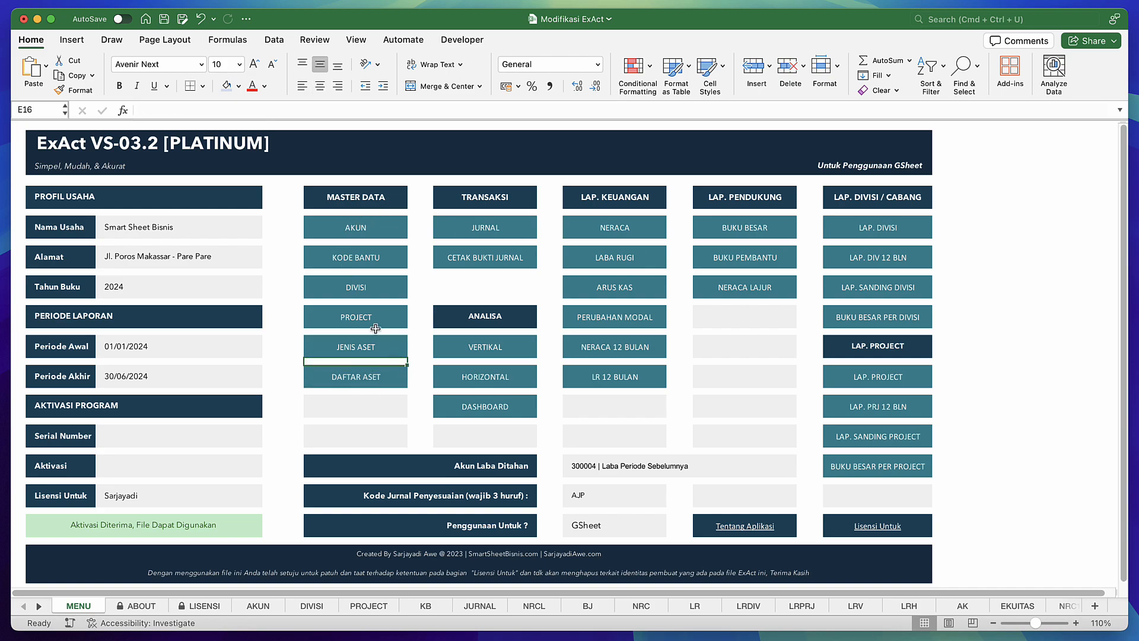
click(394, 355)
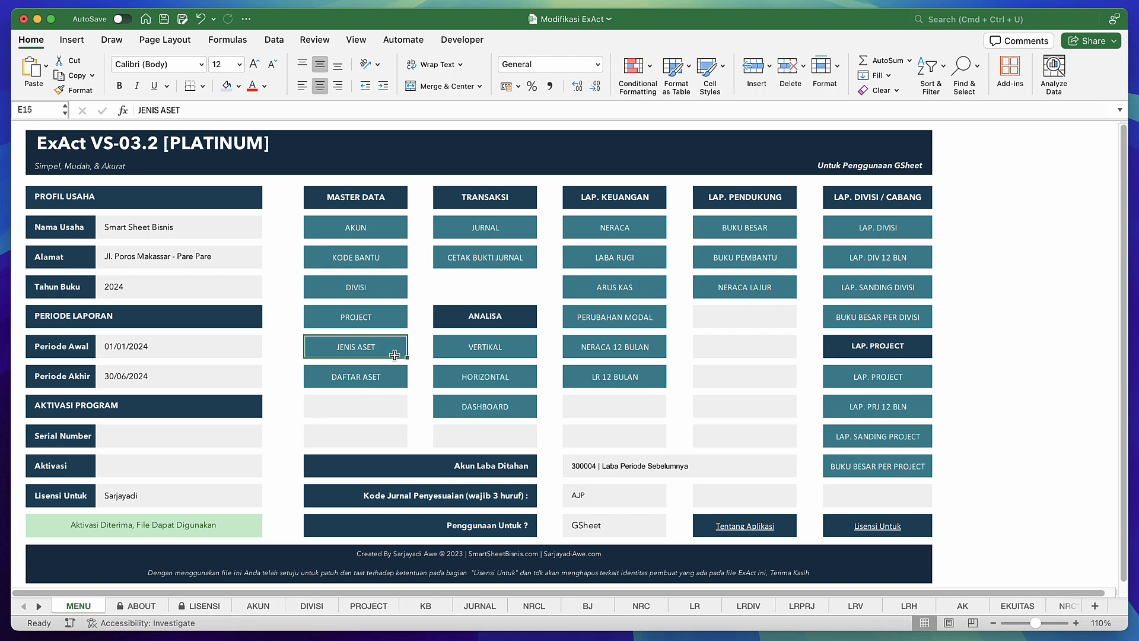
click(390, 375)
click(356, 349)
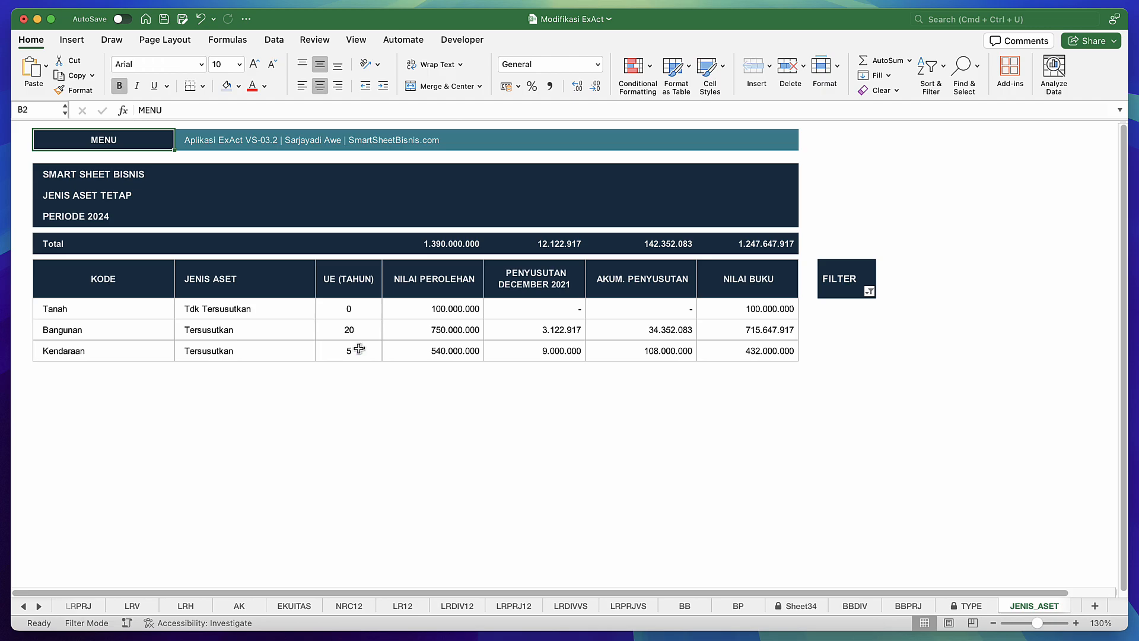
Include the value 0 in the FILTER column's filter of the asset type table so its empty rows are shown too.
click(363, 368)
click(429, 345)
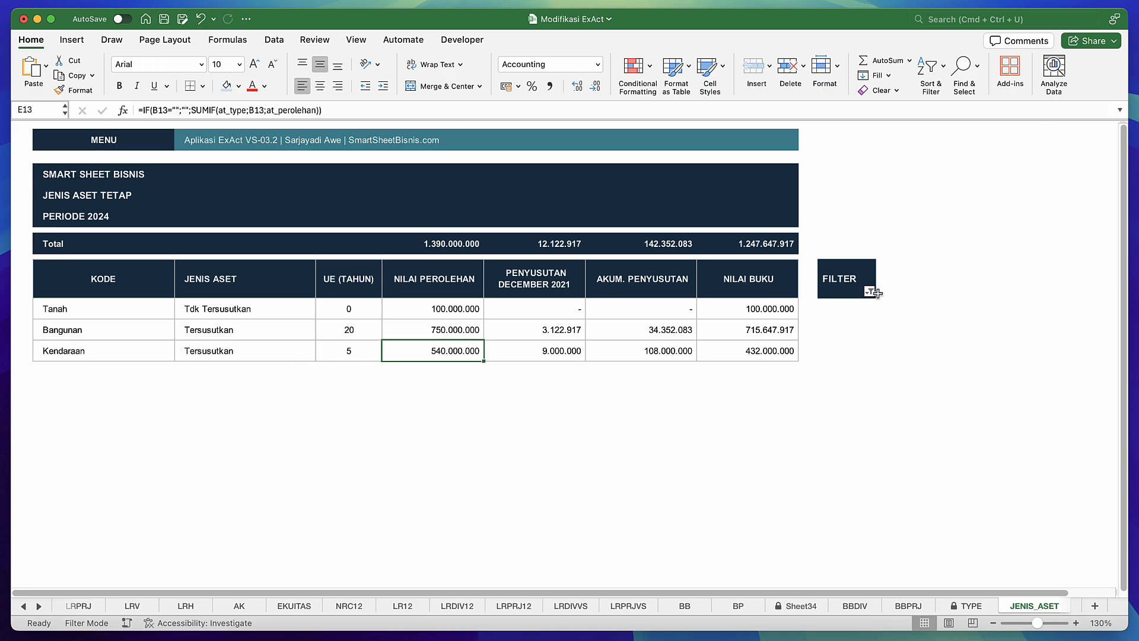
click(869, 291)
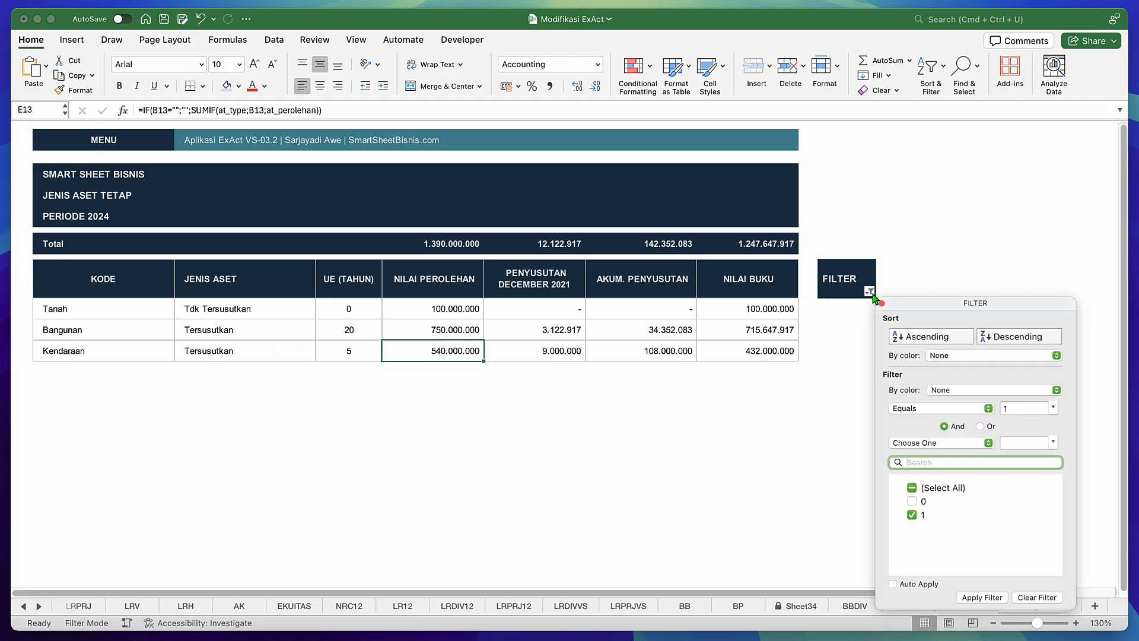
click(913, 501)
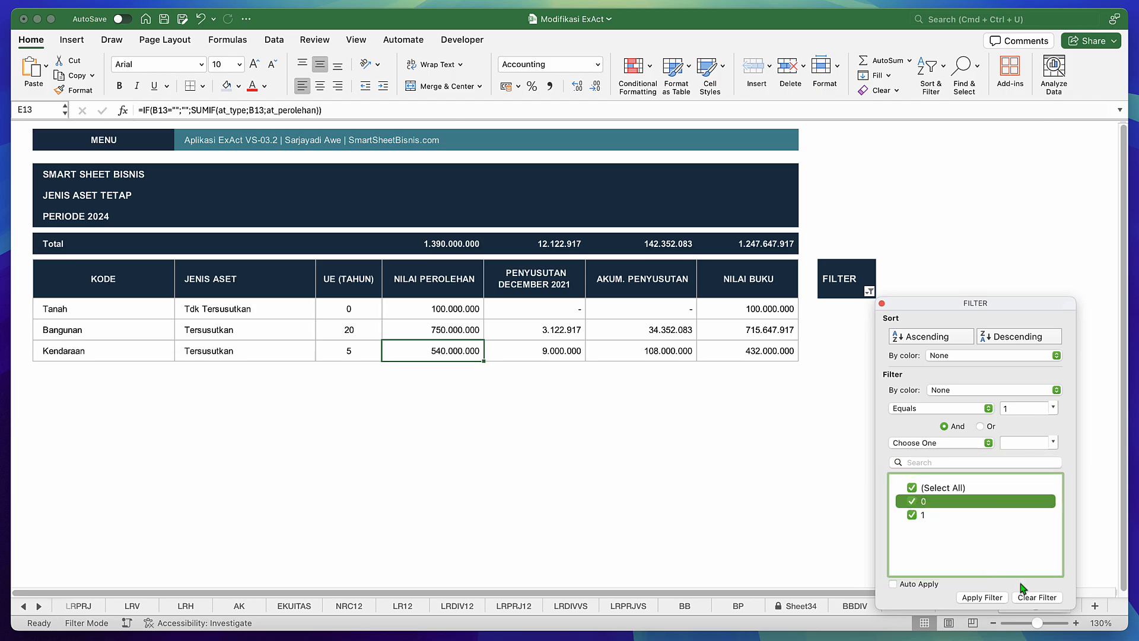
click(982, 598)
click(648, 437)
click(333, 386)
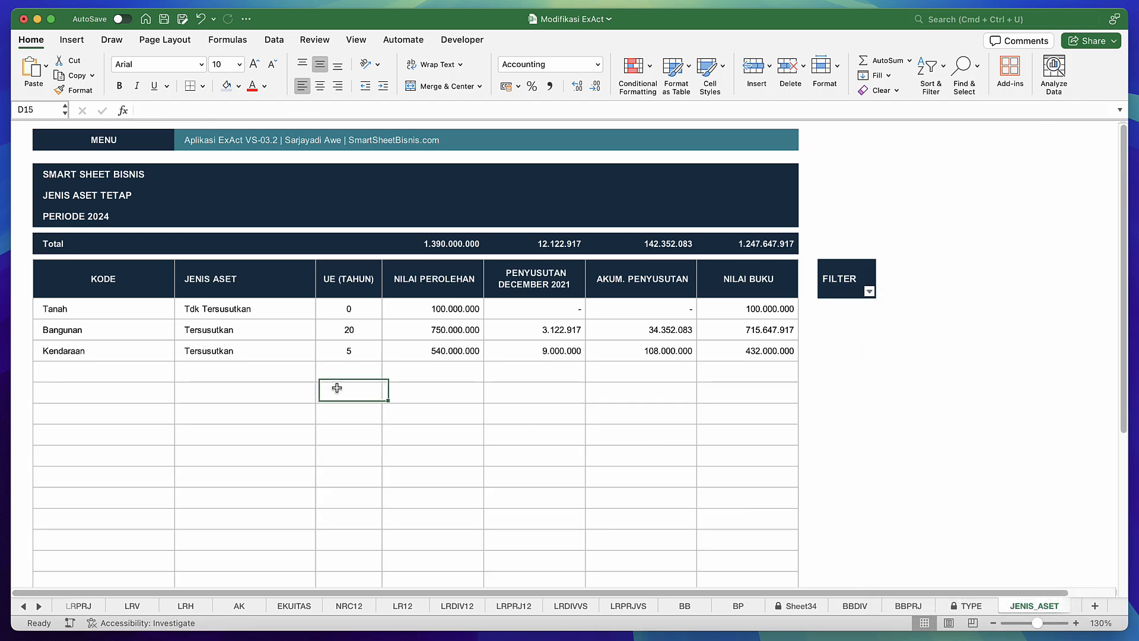
Examine the existing KODE entries Tanah, Bangunan and Kendaraan in the asset type table.
click(100, 318)
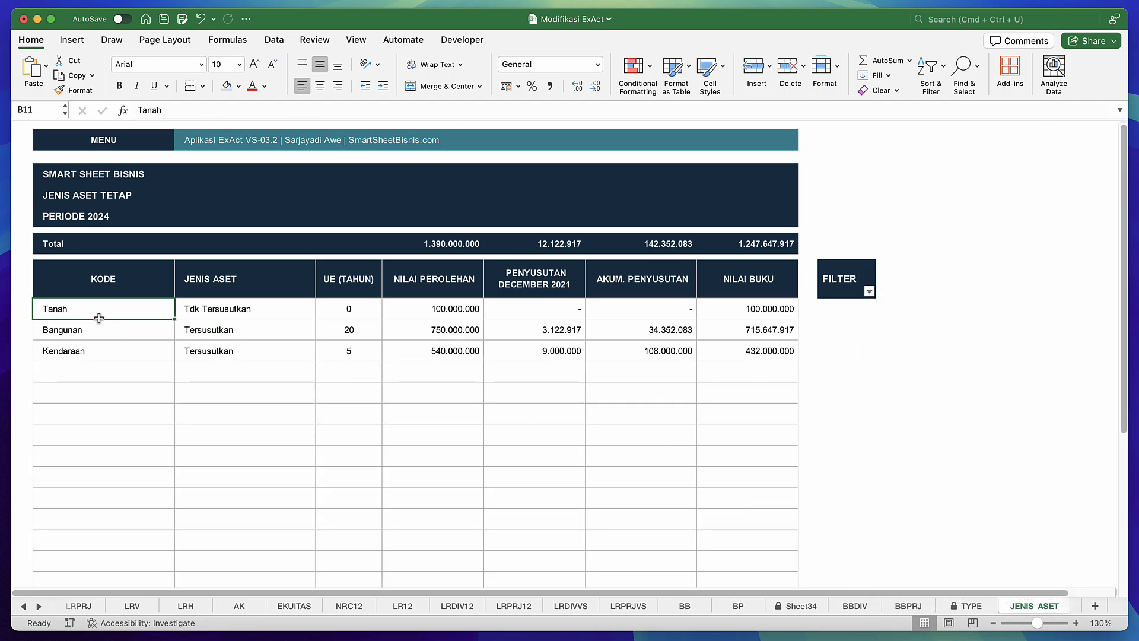
click(992, 623)
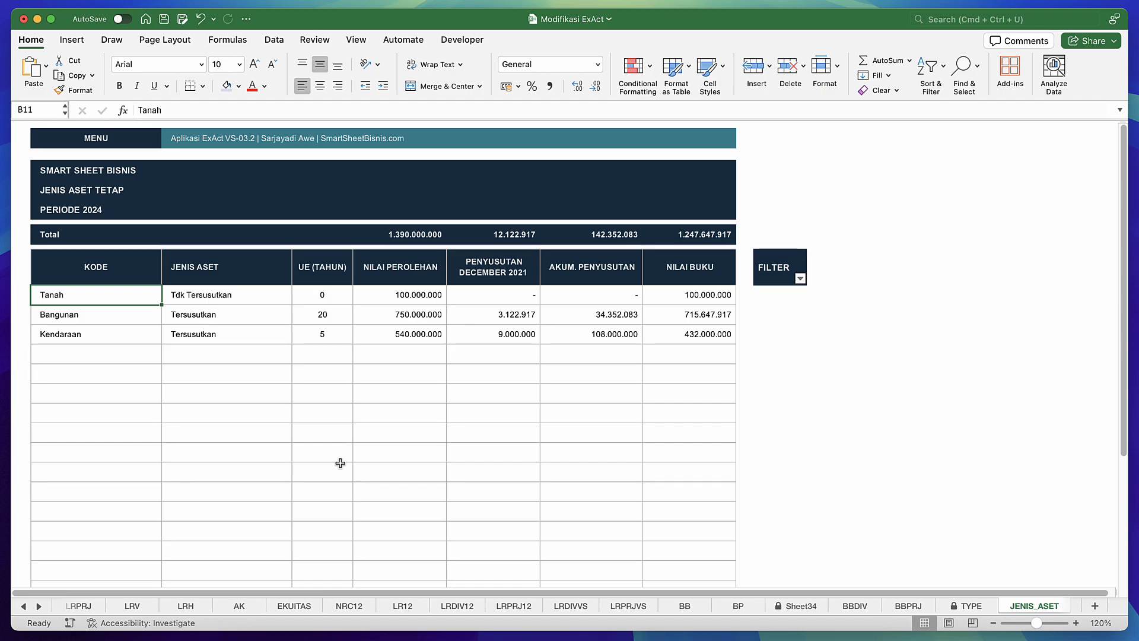
click(88, 252)
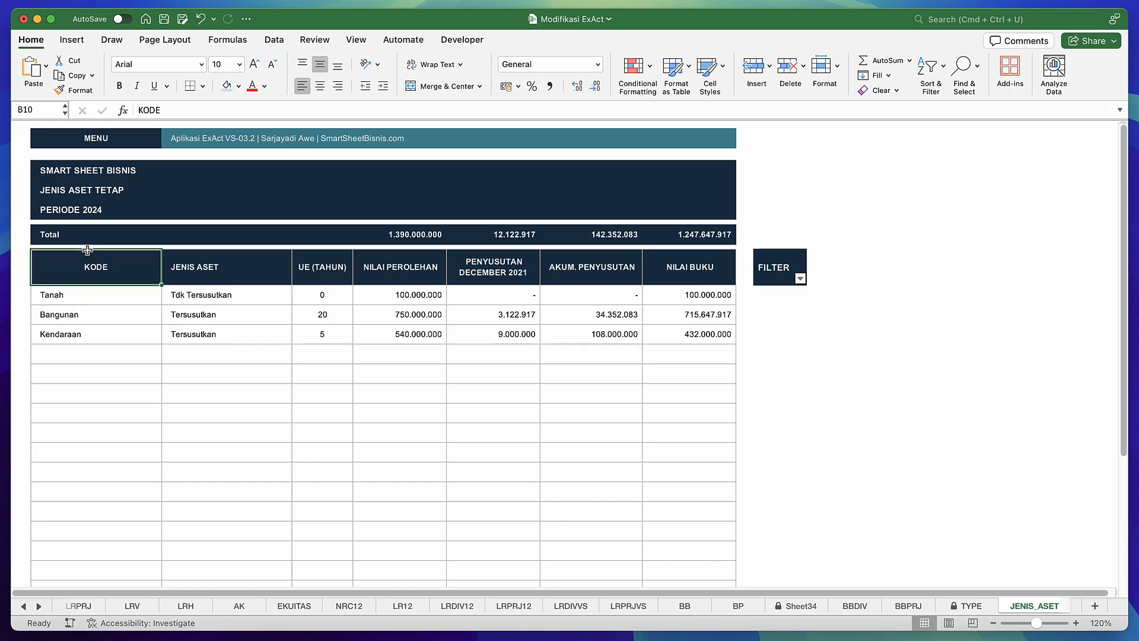
click(77, 296)
click(89, 316)
click(90, 297)
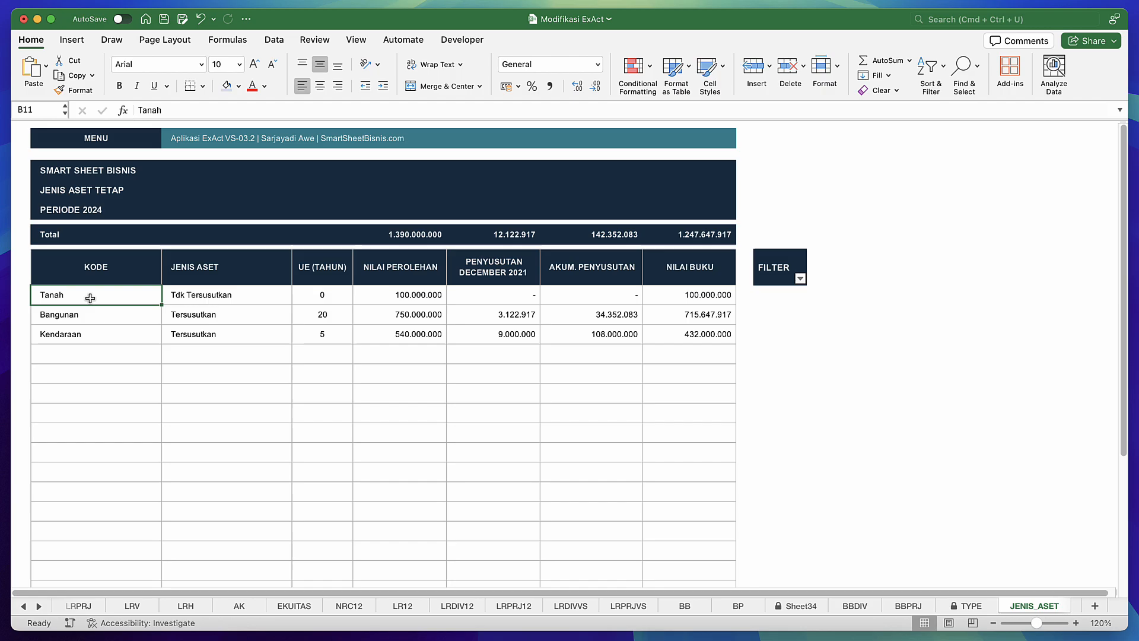
click(91, 360)
click(97, 306)
click(94, 336)
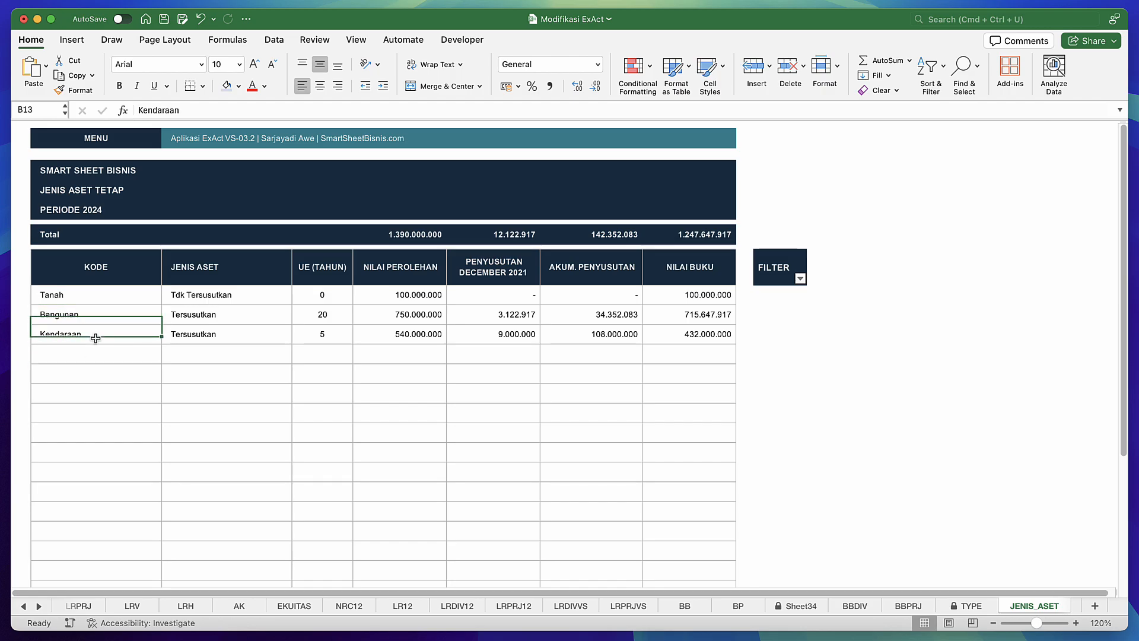
Add the asset types "Mesin dan Peralatan" and "Perabot" in the KODE column below Kendaraan.
click(95, 360)
text(M)
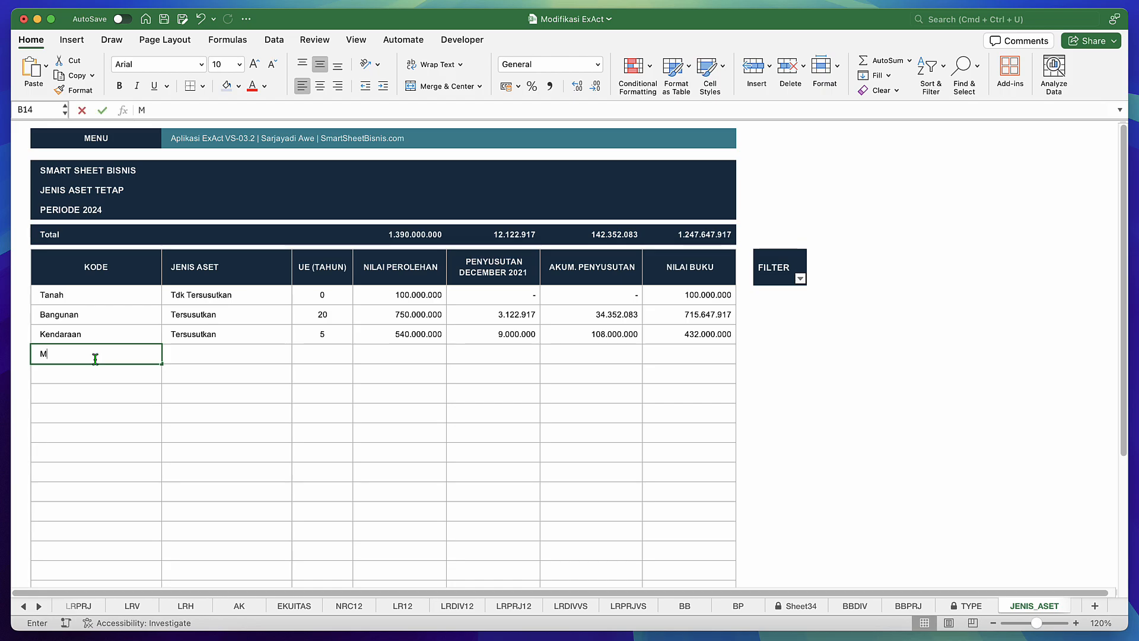
text(ESI)
key(BackSpace)
key(BackSpace)
key(BackSpace)
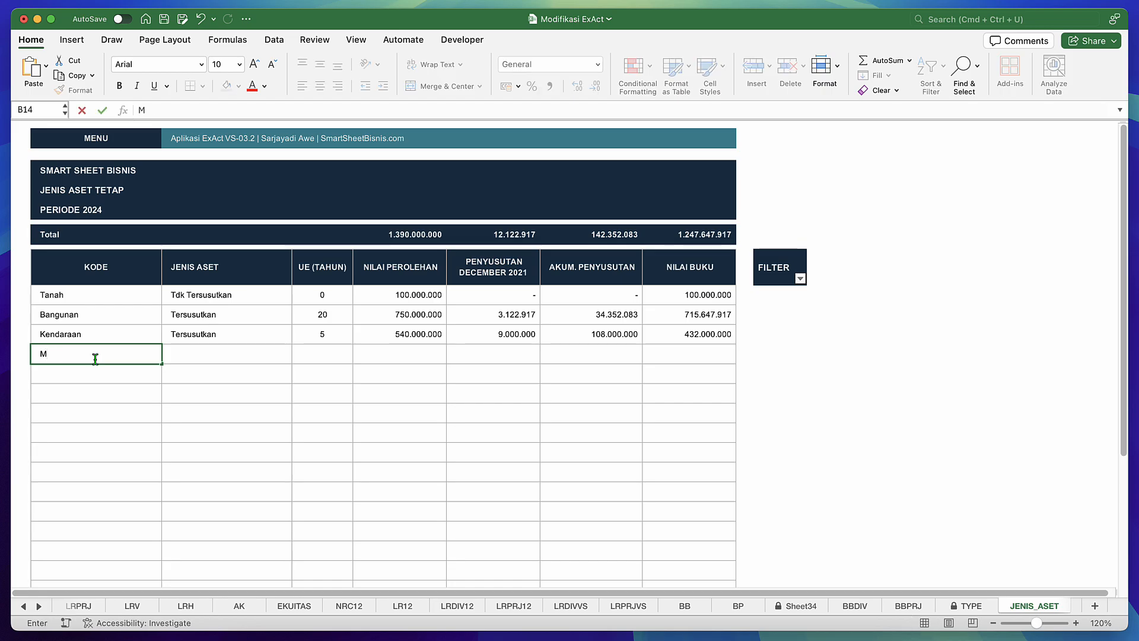
text(esin dan Peralatan)
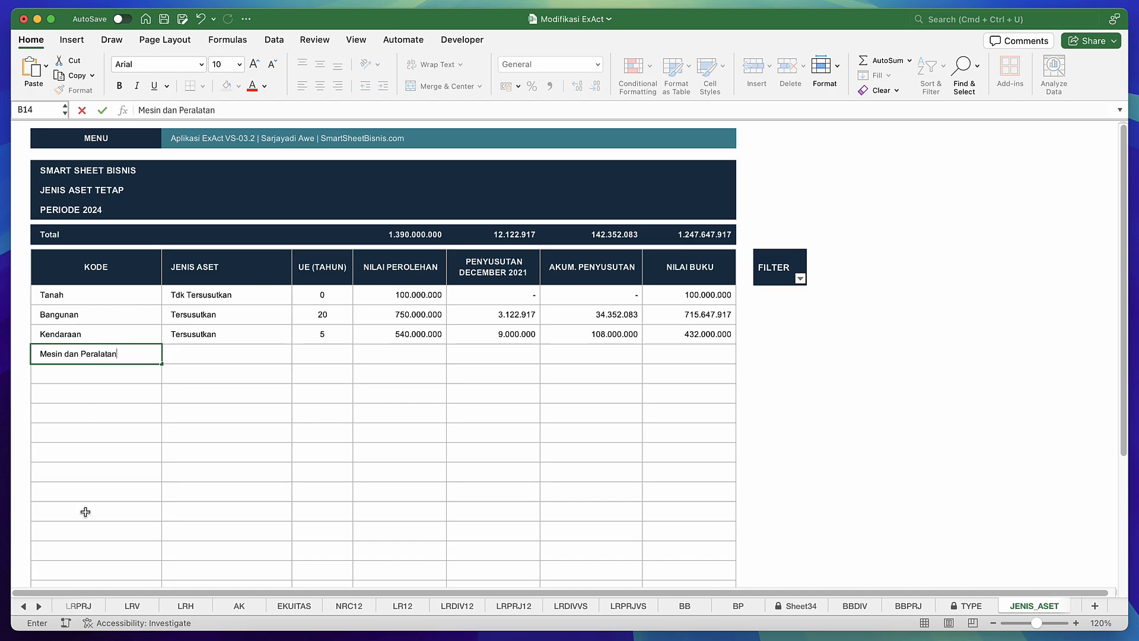
key(Return)
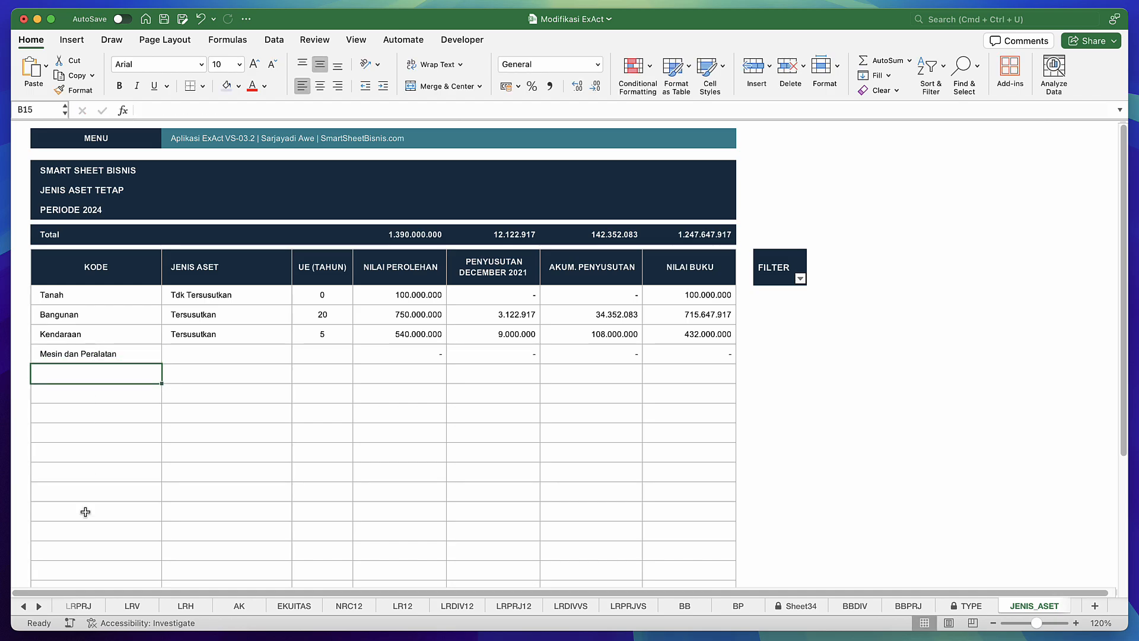
text(Perabot)
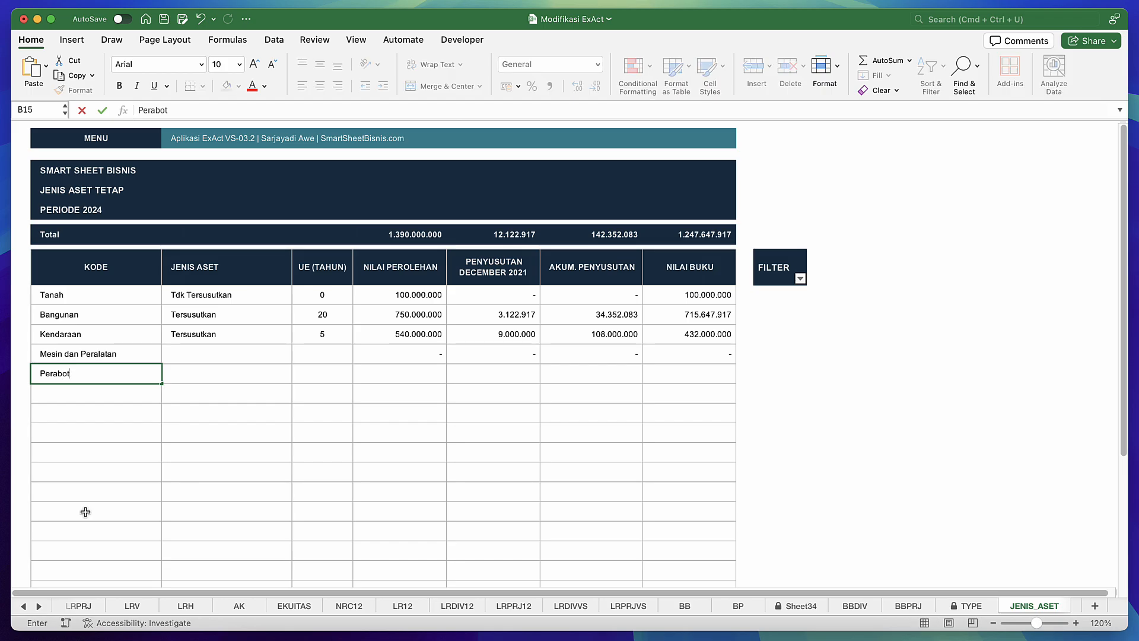
key(Return)
Set JENIS ASET to Tersusutkan for both Mesin dan Peralatan and Perabot.
click(195, 355)
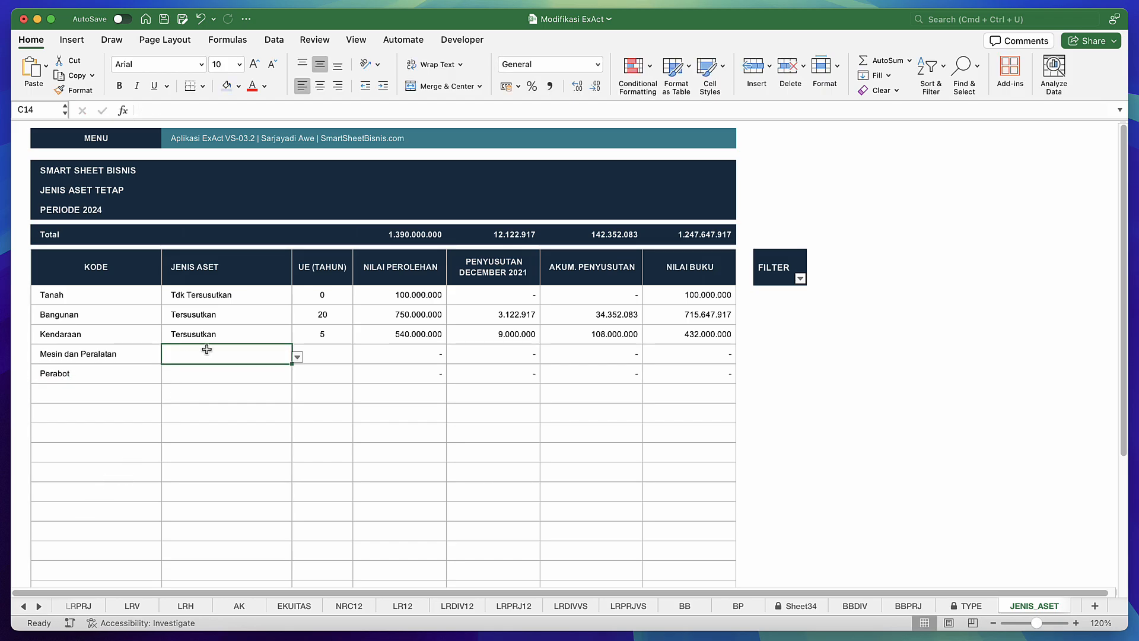
click(298, 365)
click(264, 354)
click(297, 357)
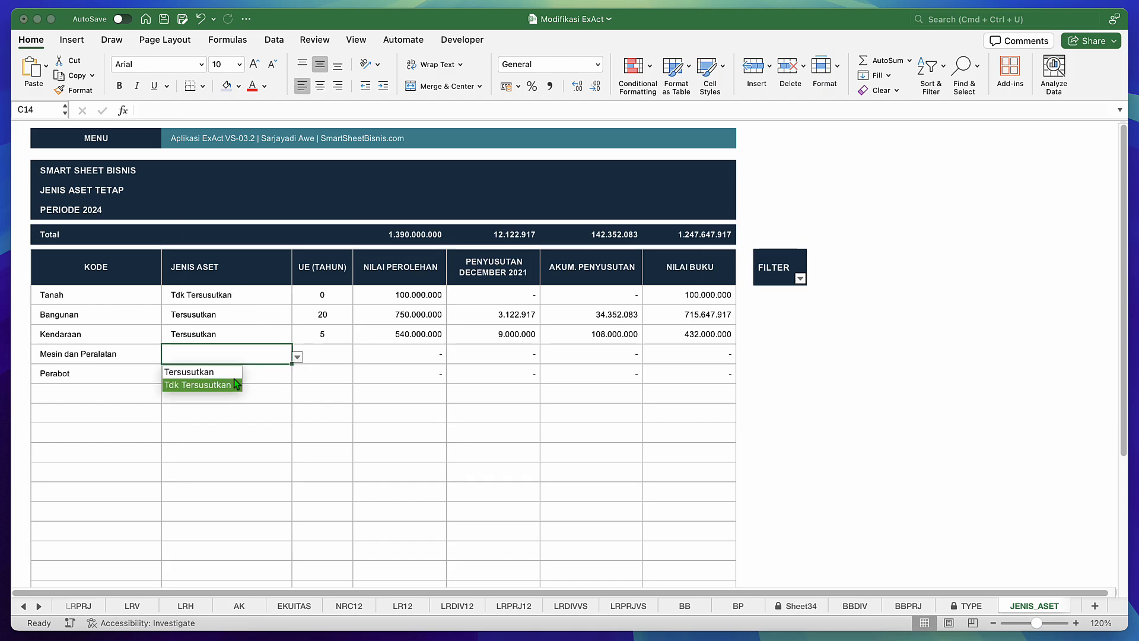
click(219, 373)
click(237, 375)
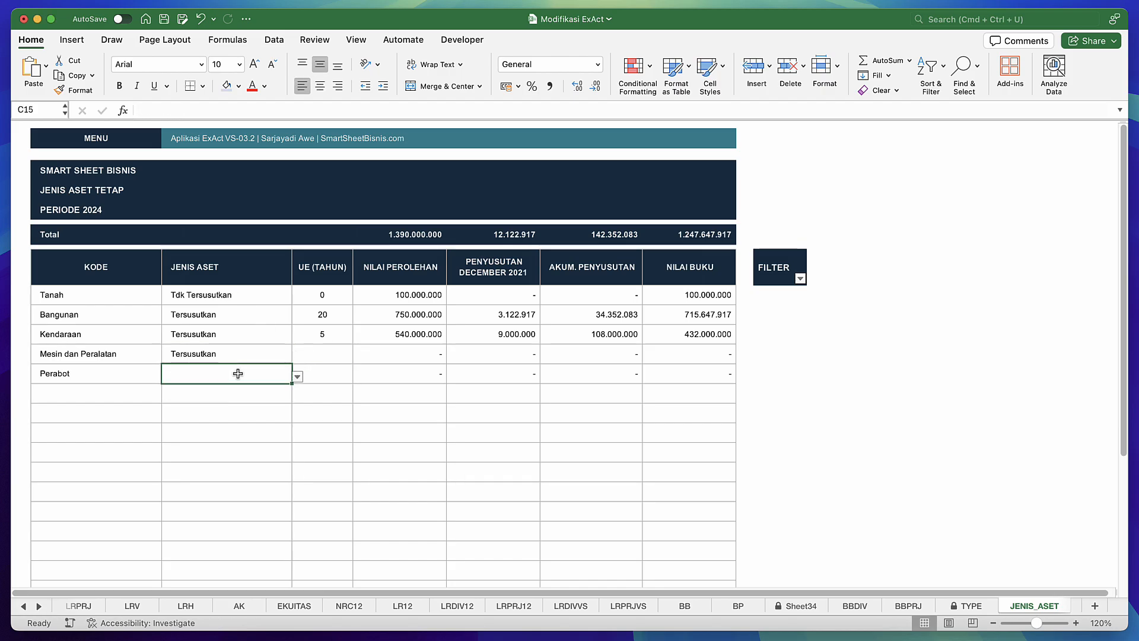
click(298, 376)
click(236, 393)
click(270, 388)
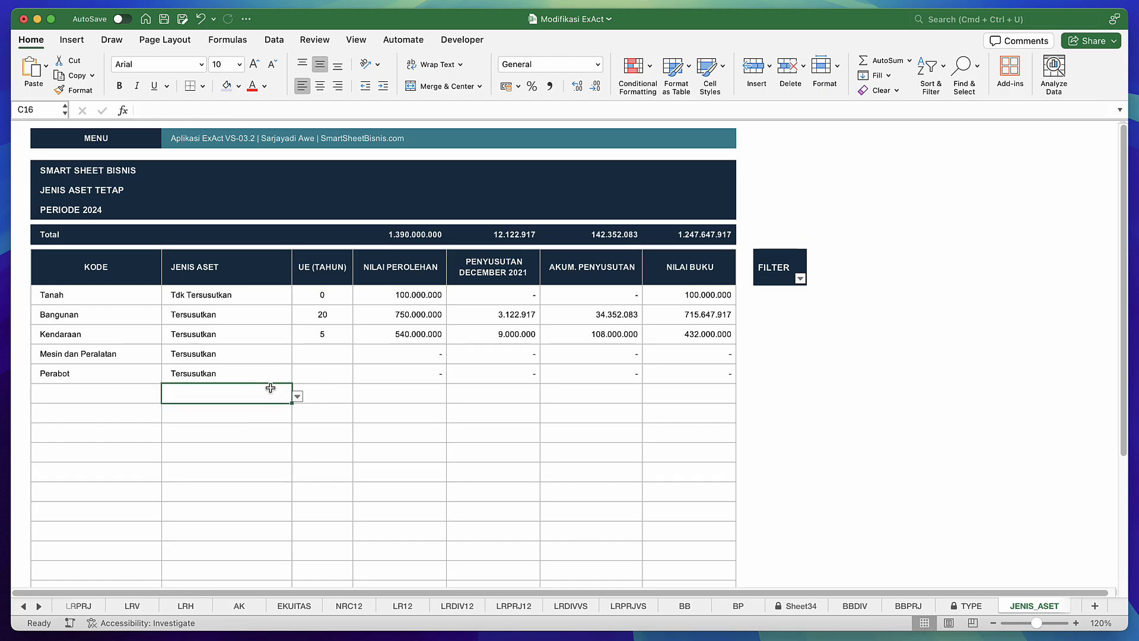
Examine the JENIS ASET and UE (TAHUN) entries of the existing asset types, starting with Tanah.
click(285, 358)
click(235, 312)
drag(73, 295, 212, 305)
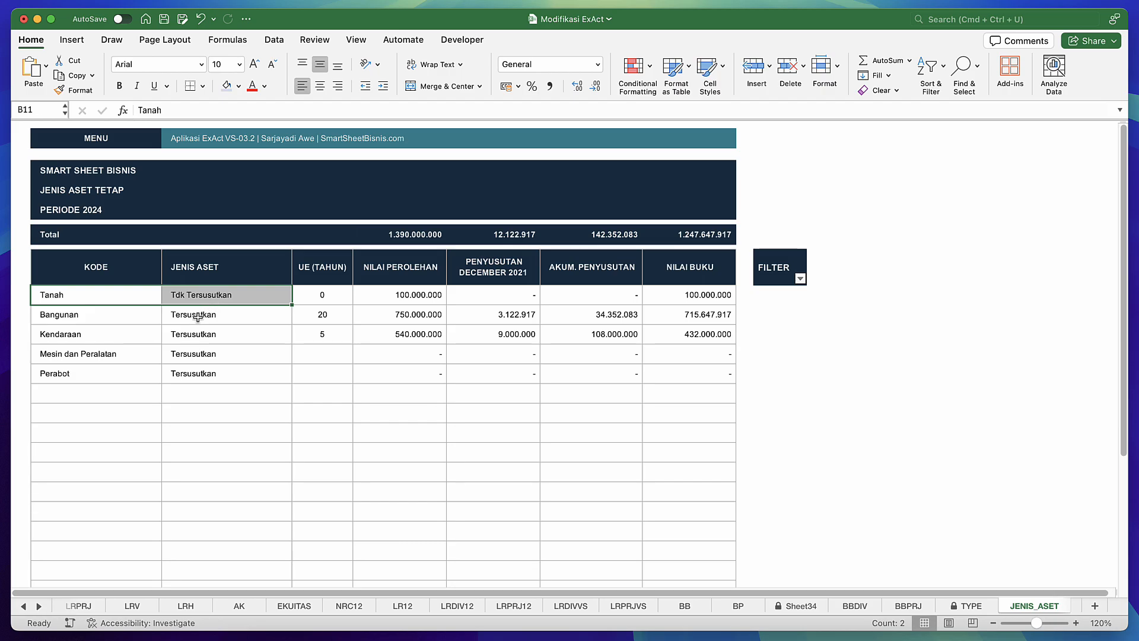
click(196, 315)
drag(120, 298, 353, 305)
click(371, 294)
click(319, 295)
click(321, 320)
click(326, 368)
Enter a useful life (UE) of 4 years for Mesin dan Peralatan and 8 years for Perabot.
click(325, 353)
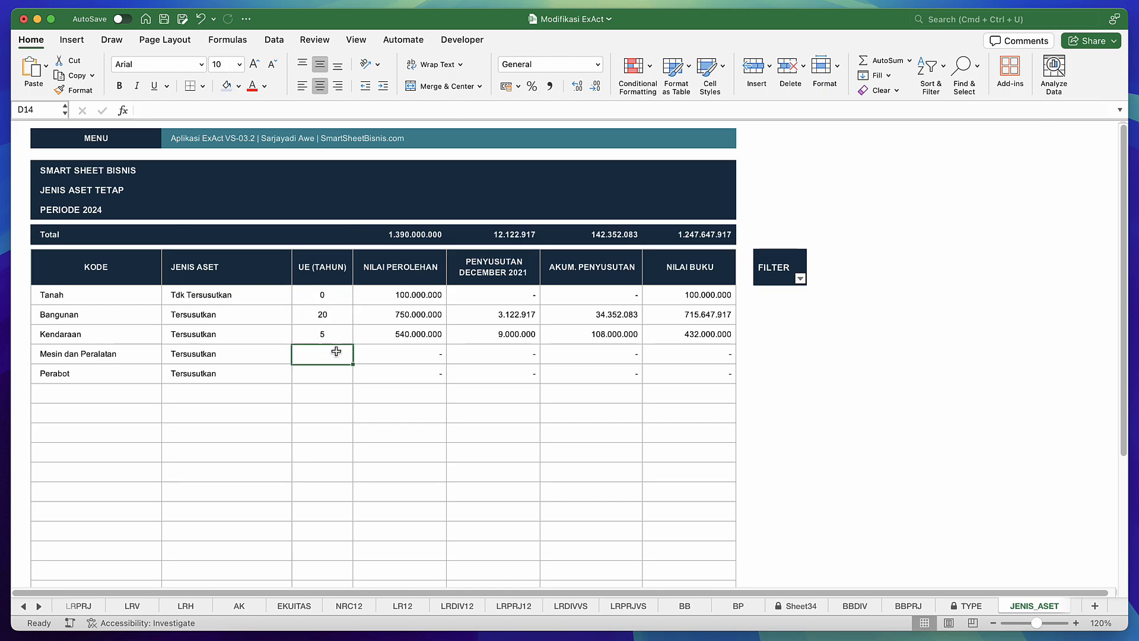
text(4)
key(Return)
text(8)
key(Return)
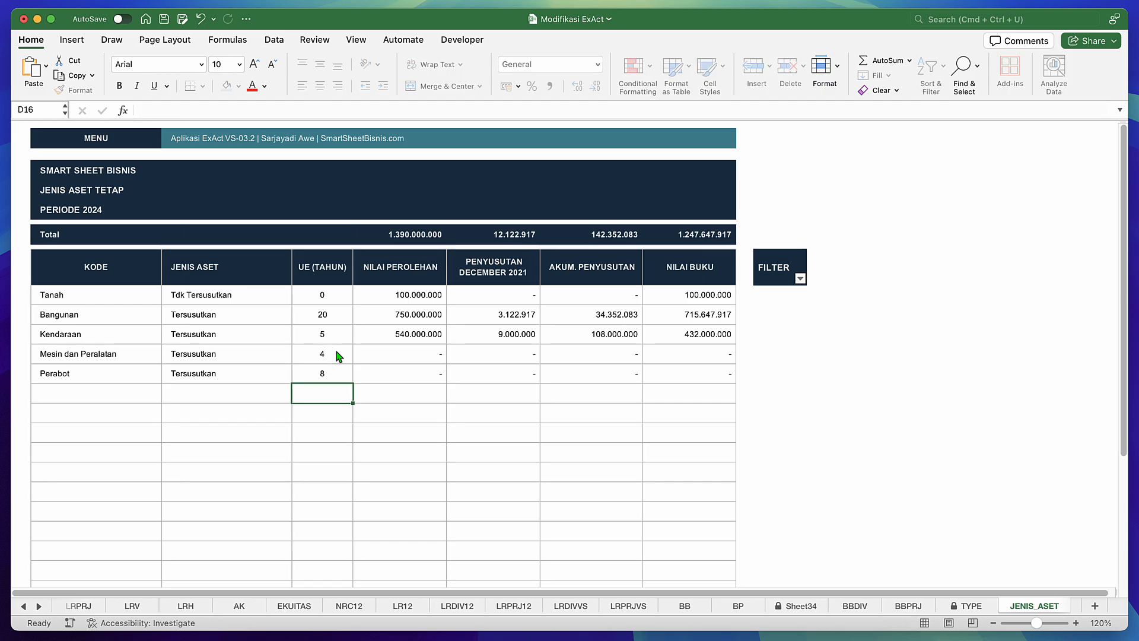
click(312, 365)
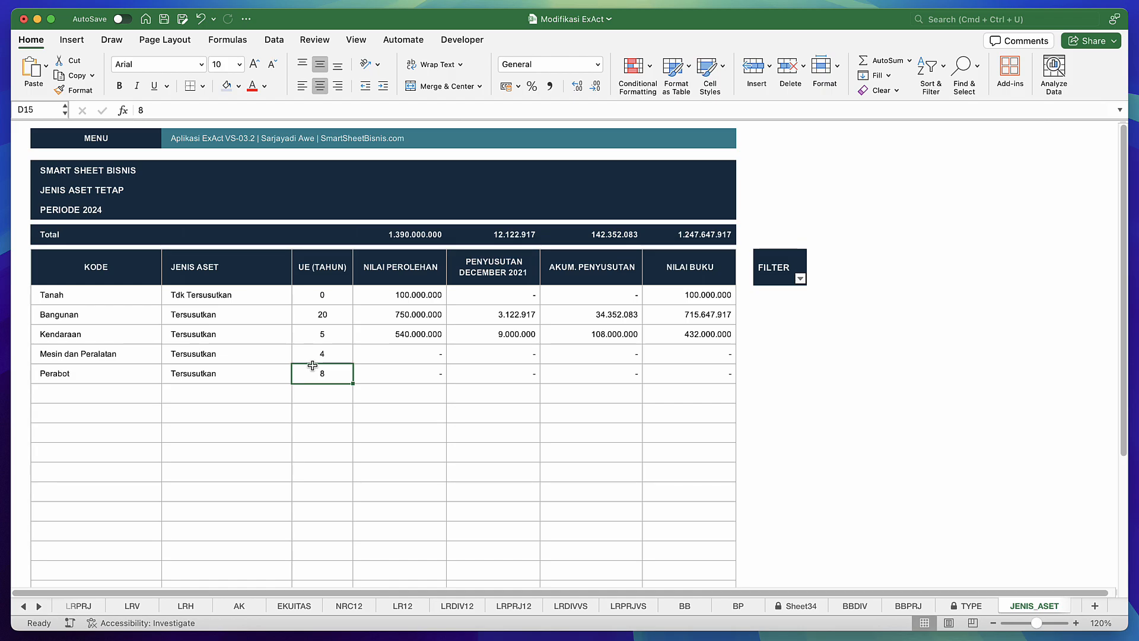
Examine the calculated columns from NILAI PEROLEHAN to NILAI BUKU and their formulas for the listed asset types.
drag(403, 273, 682, 372)
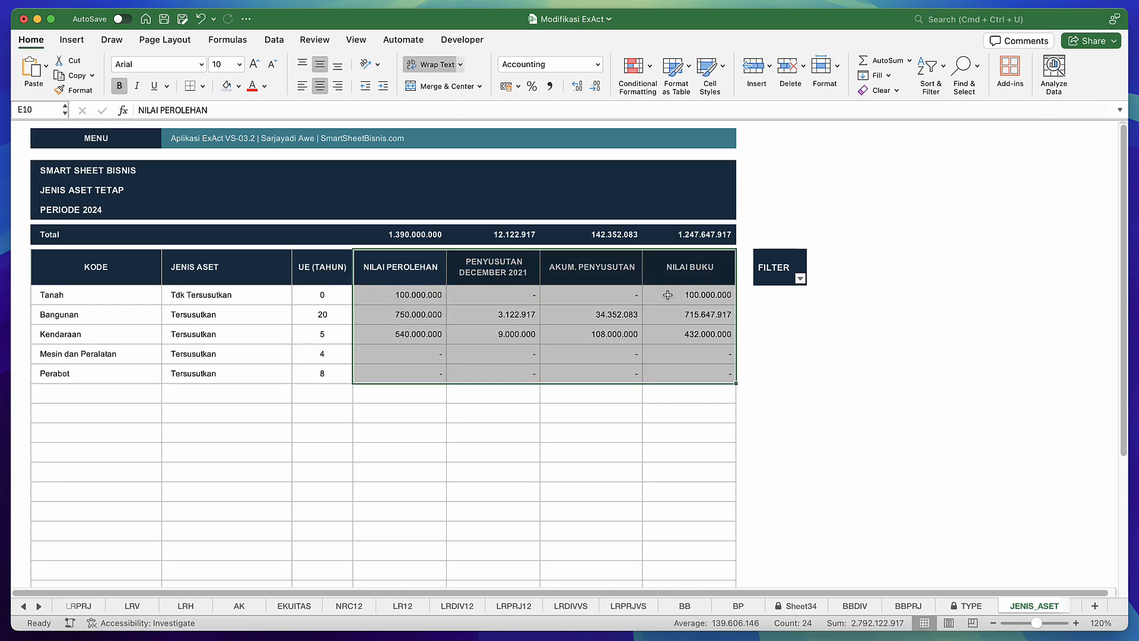
click(691, 336)
click(473, 348)
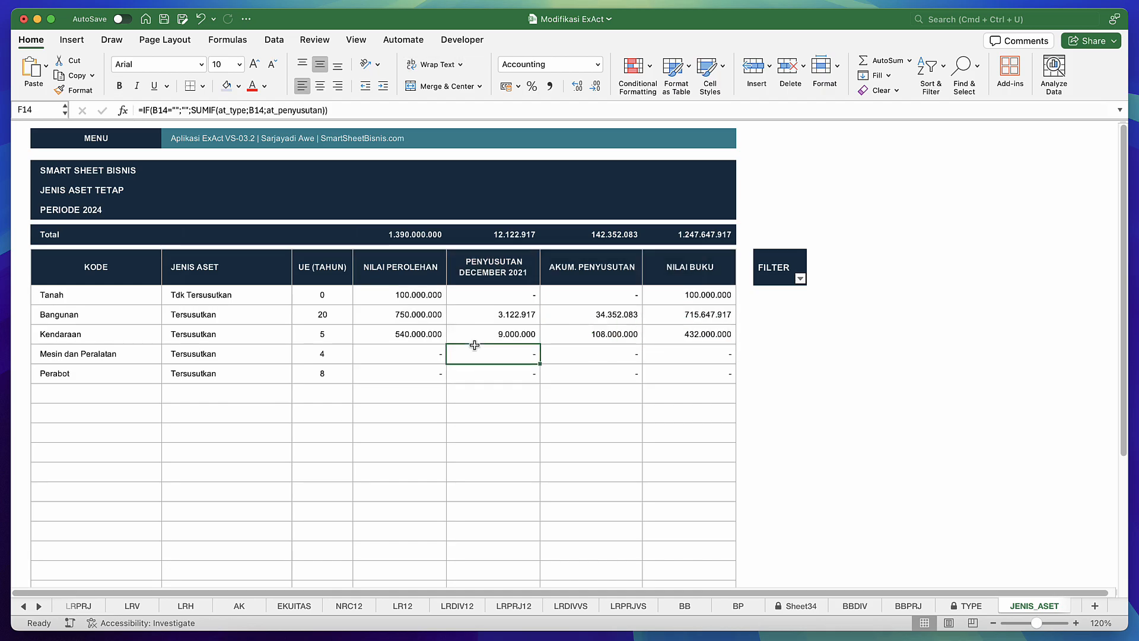
click(420, 276)
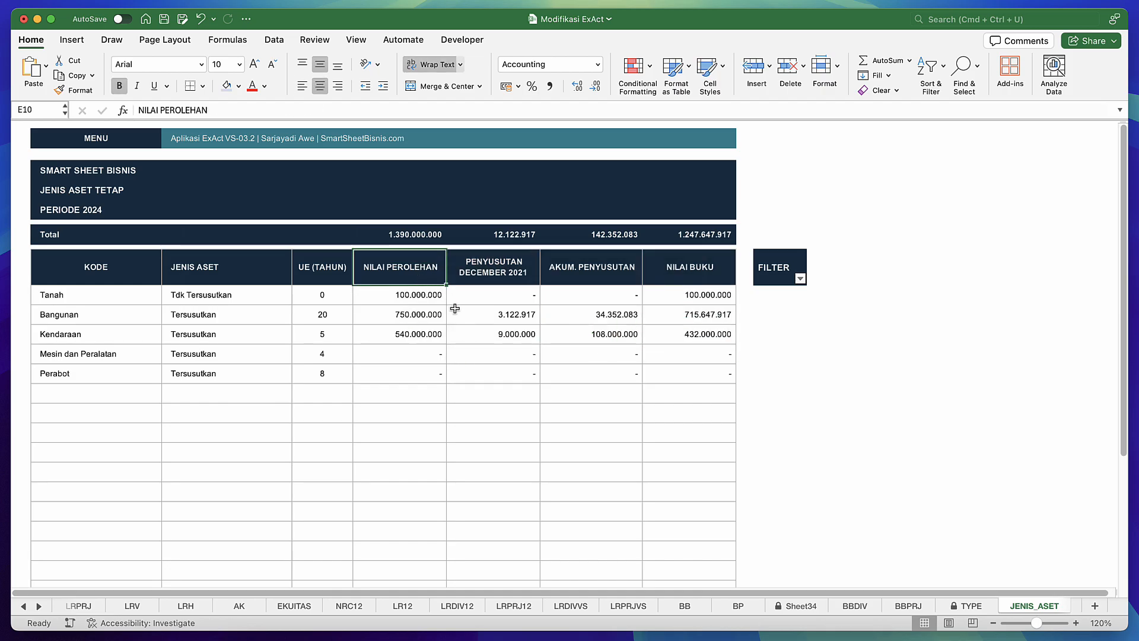
click(454, 312)
click(418, 297)
click(482, 320)
click(522, 338)
click(594, 333)
click(507, 323)
click(494, 263)
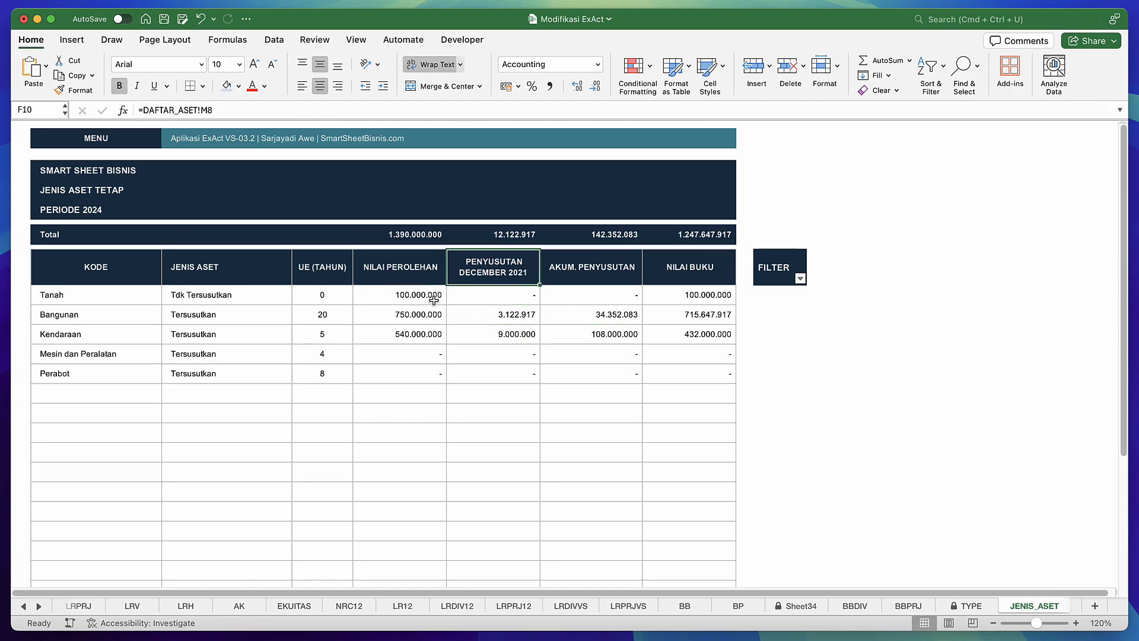
Review the monthly depreciation of each asset type alongside its acquisition, accumulated depreciation and book values.
click(83, 323)
click(84, 330)
click(77, 317)
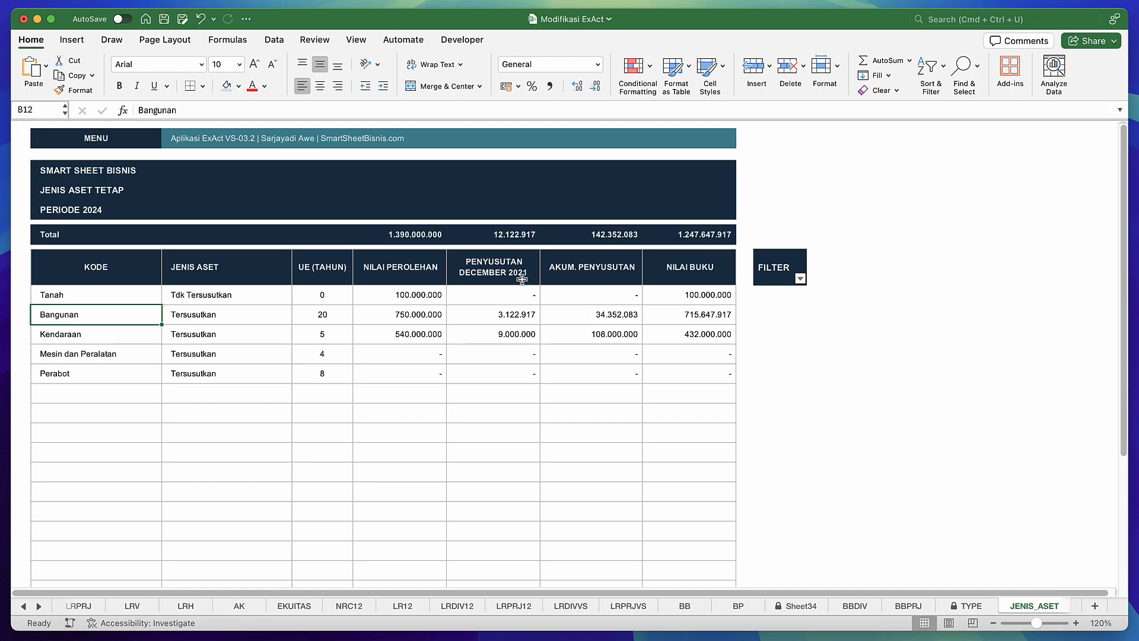
click(503, 317)
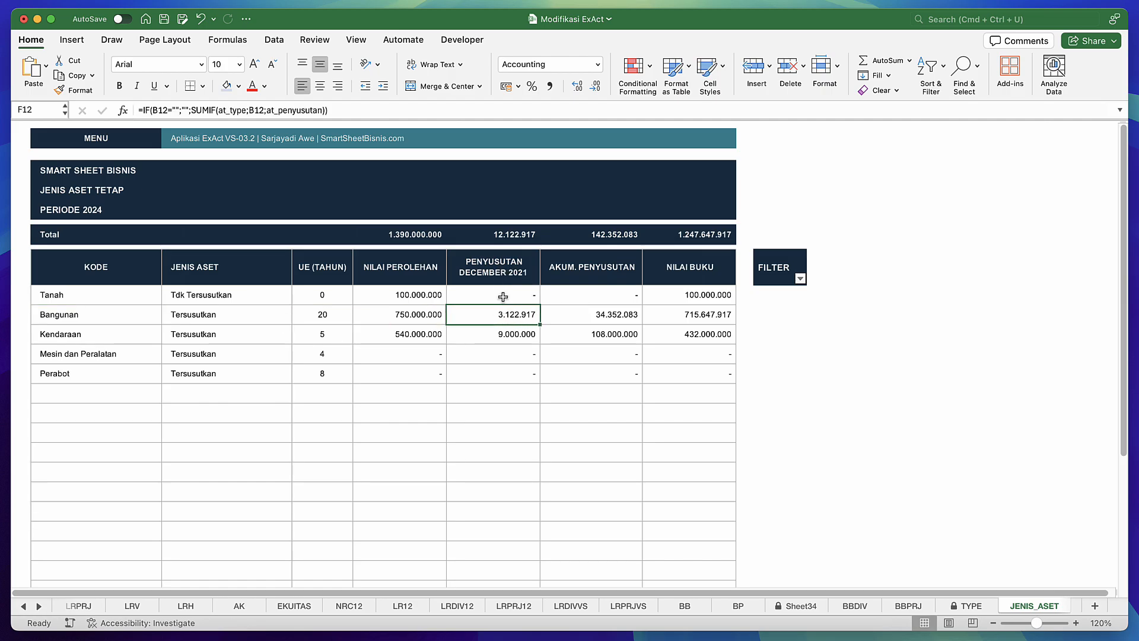
click(515, 333)
click(515, 302)
drag(516, 301, 519, 371)
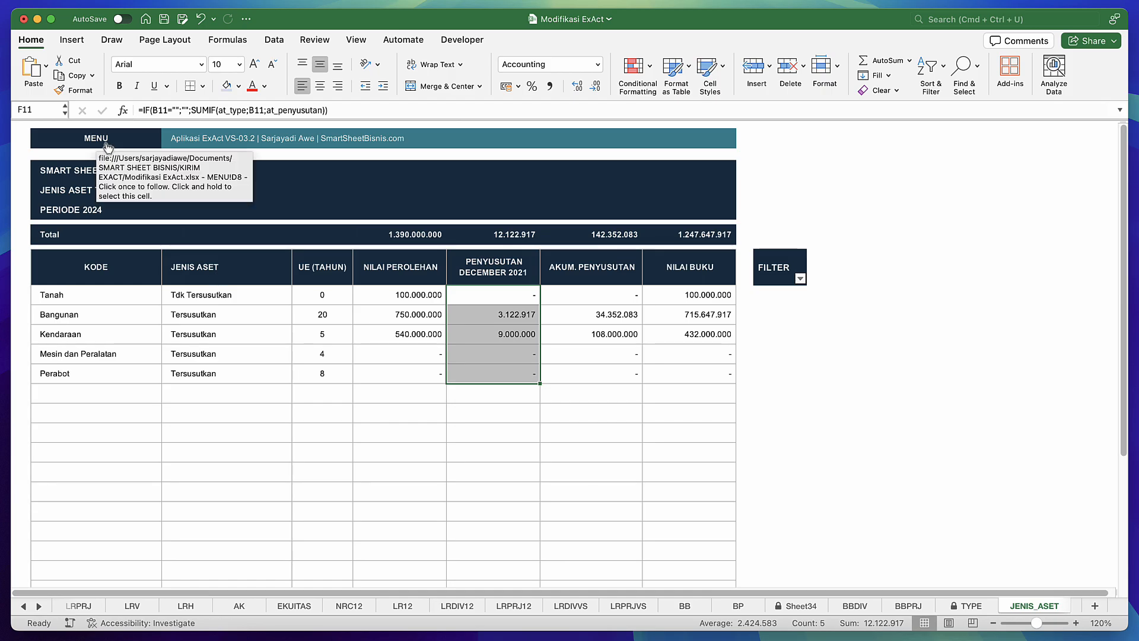
click(415, 319)
drag(399, 271, 713, 391)
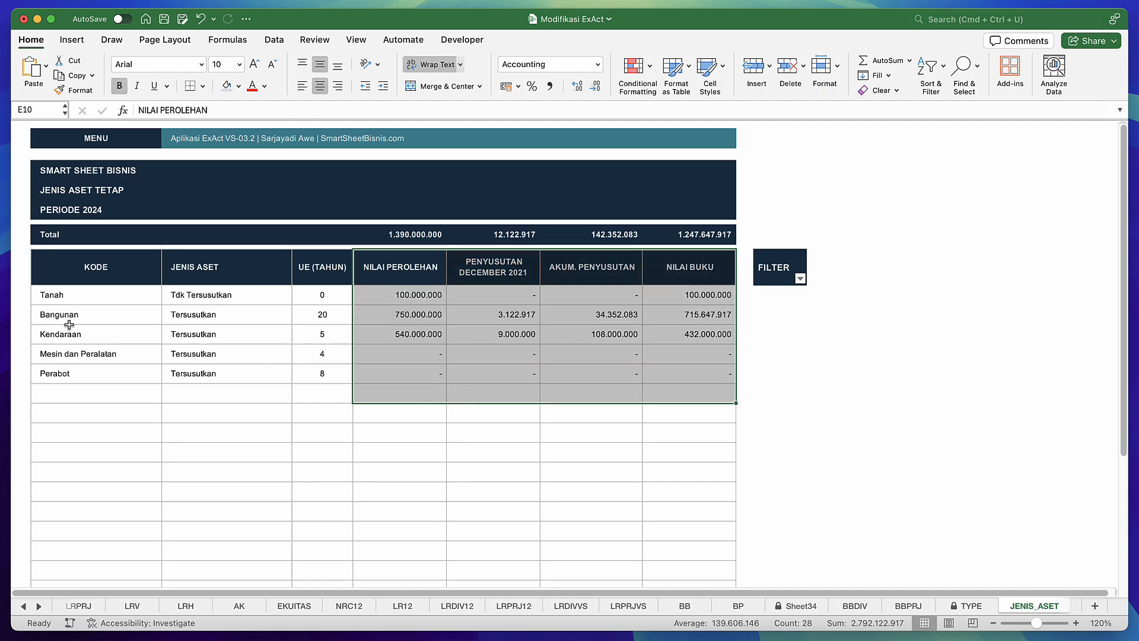
Return to the main menu and open the DAFTAR ASET sheet.
click(48, 149)
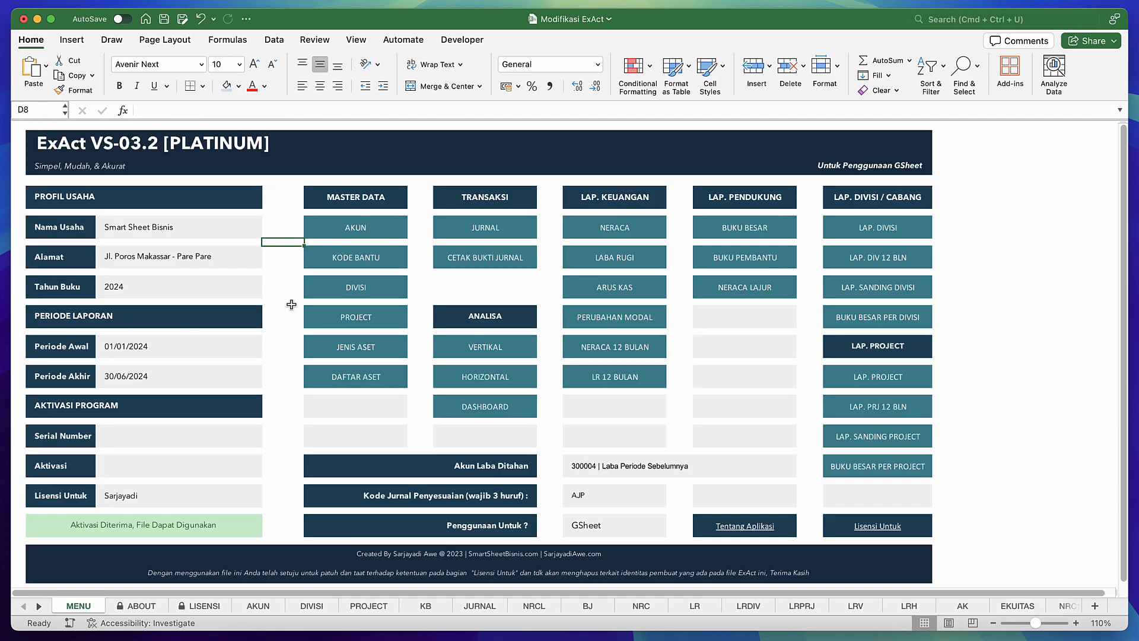
click(365, 374)
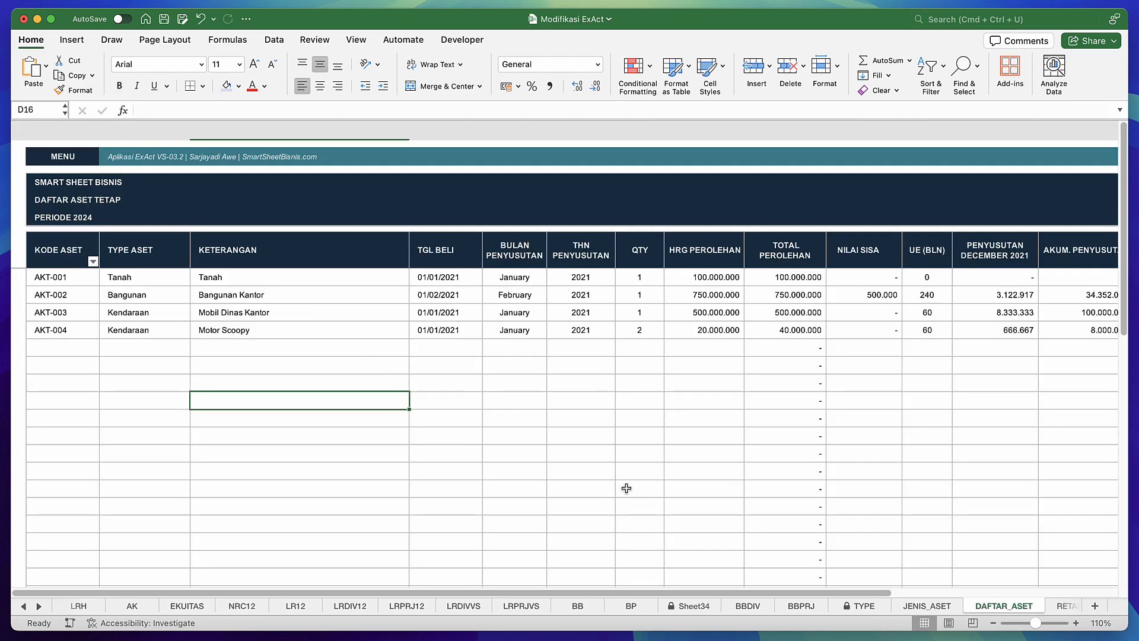
Enter the asset code AKT-005 in the first empty row of the DAFTAR ASET table.
scroll(627, 487, right, 5)
scroll(627, 487, left, 6)
click(70, 349)
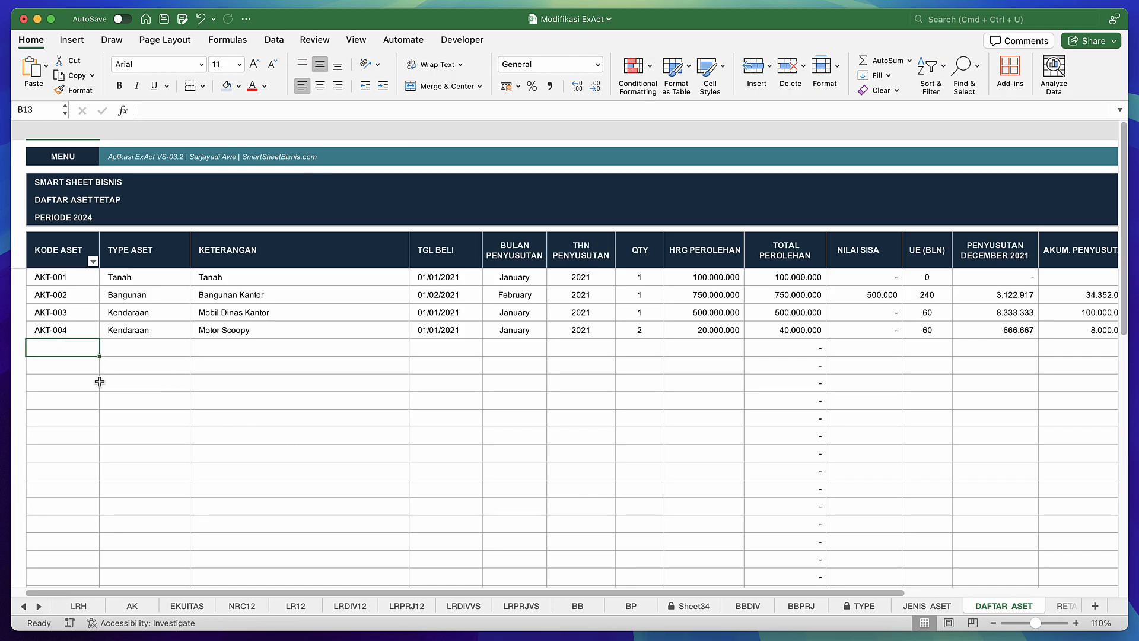
text(ak)
key(BackSpace)
key(BackSpace)
key(Caps_Lock)
text(AKT)
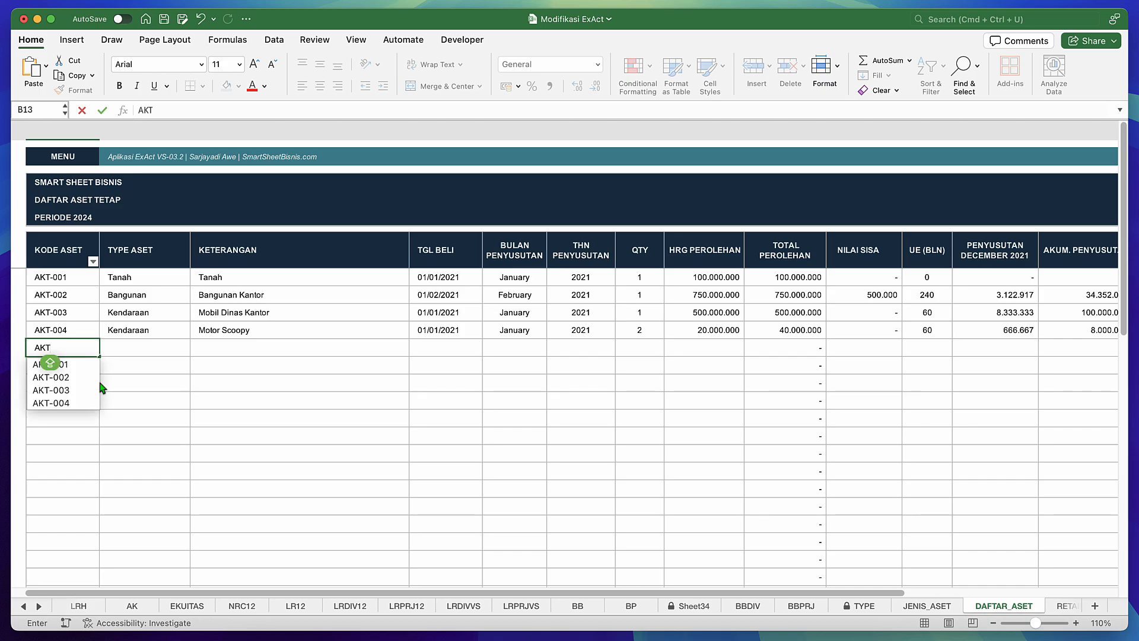
text(-005)
key(Return)
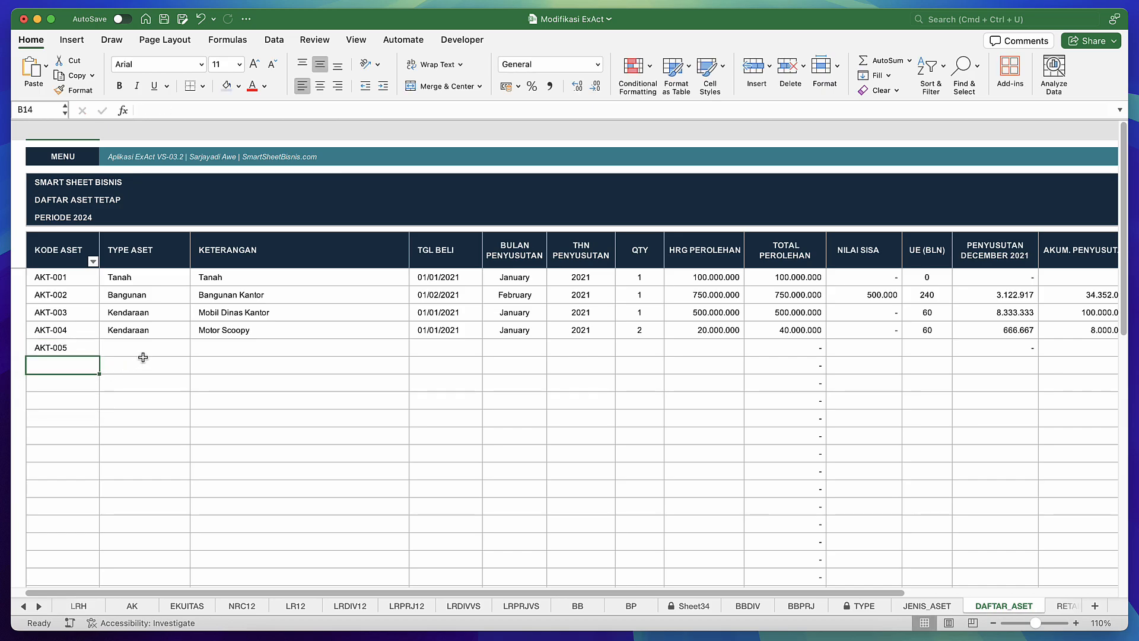
Choose Mesin dan Peralatan as the type of AKT-005 and enter the description Laptop Finance.
click(163, 348)
click(195, 351)
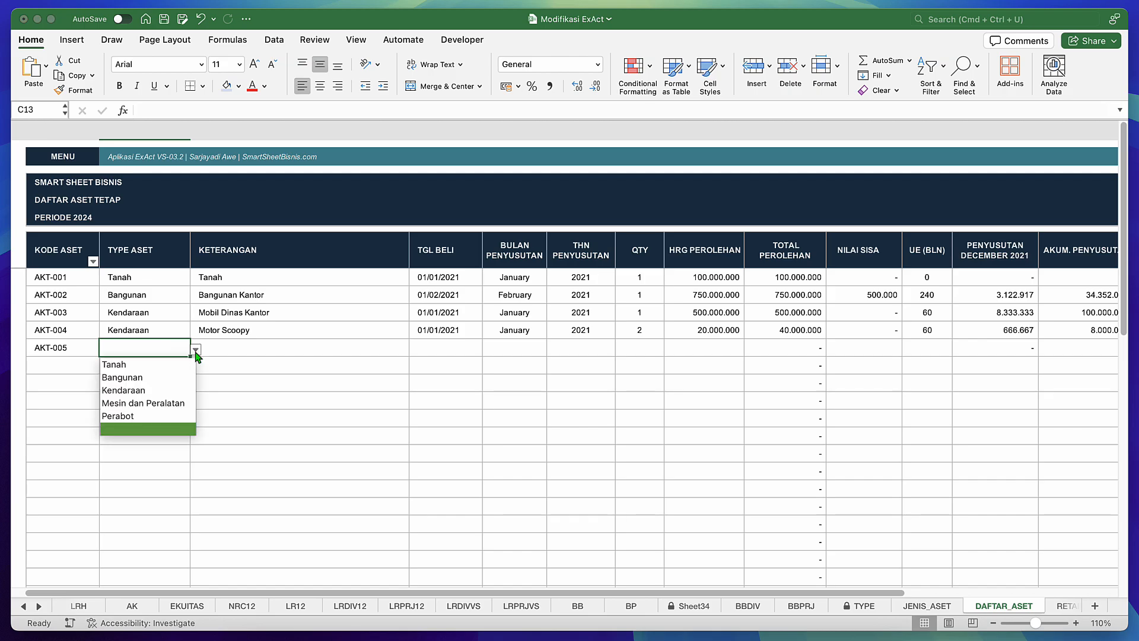
click(144, 405)
click(236, 349)
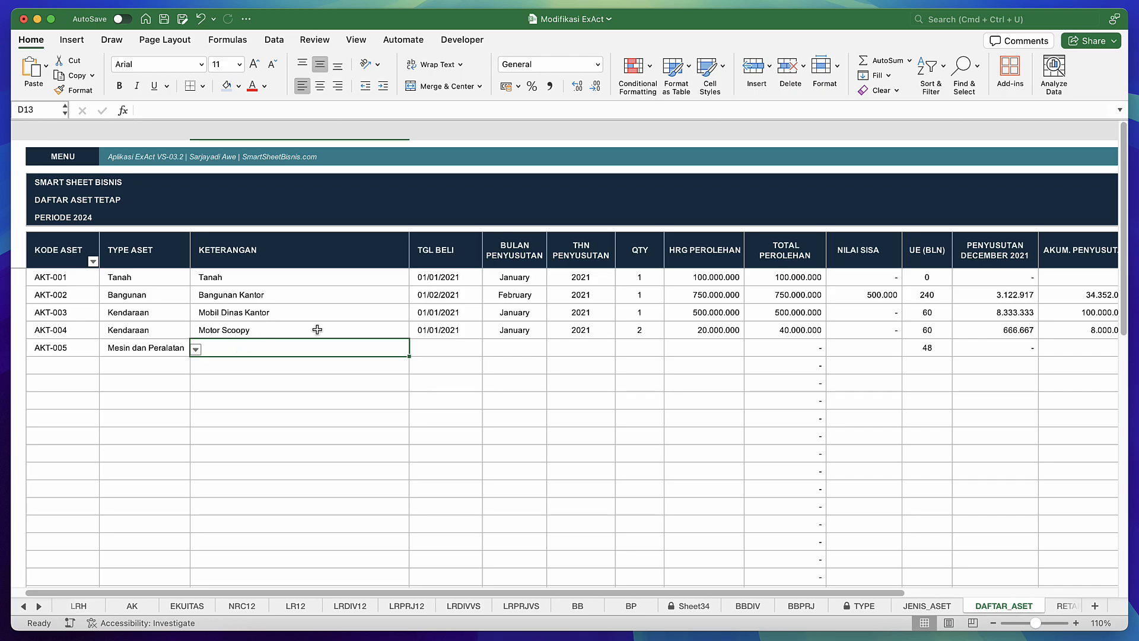
text(L)
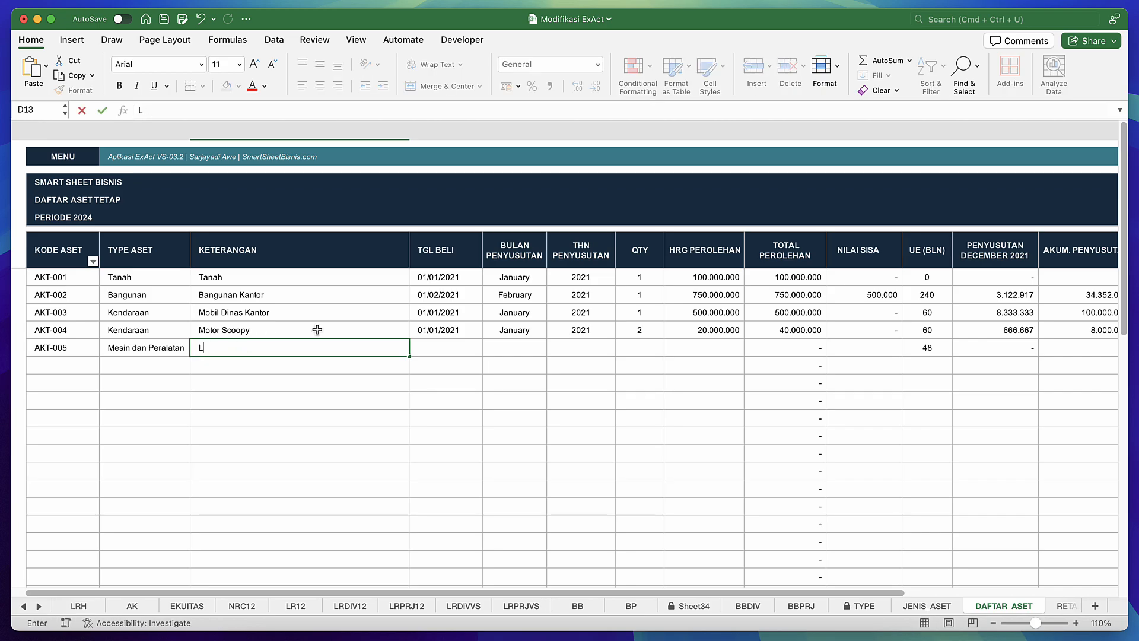
text(Aptop Finance)
key(Return)
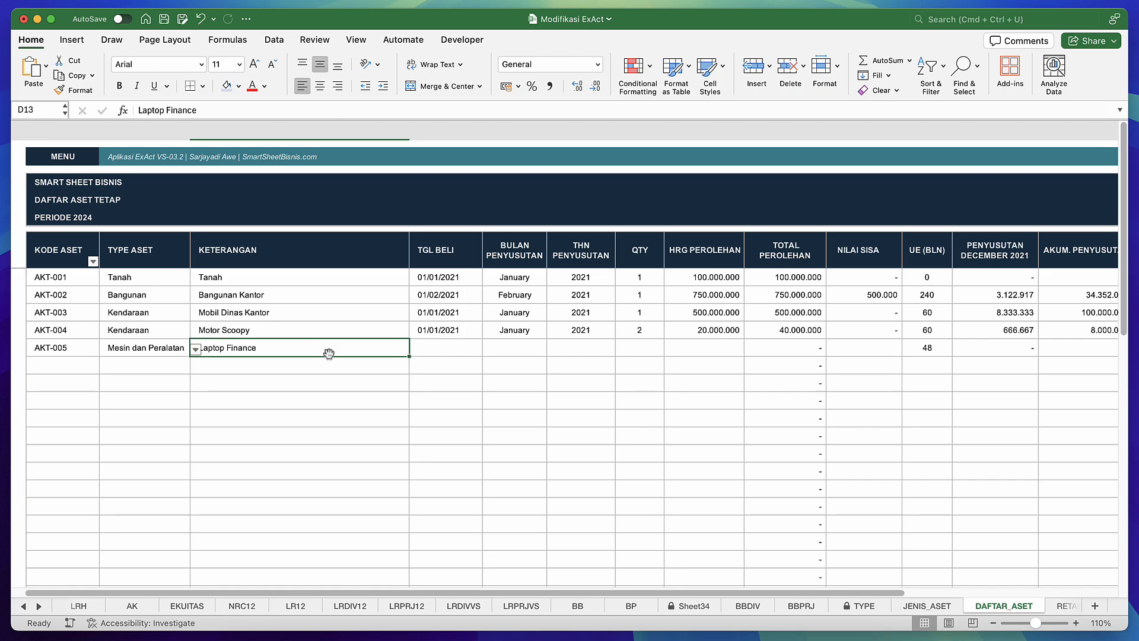
Enter 03/02/2022 as the purchase date (TGL BELI) of Laptop Finance.
click(449, 351)
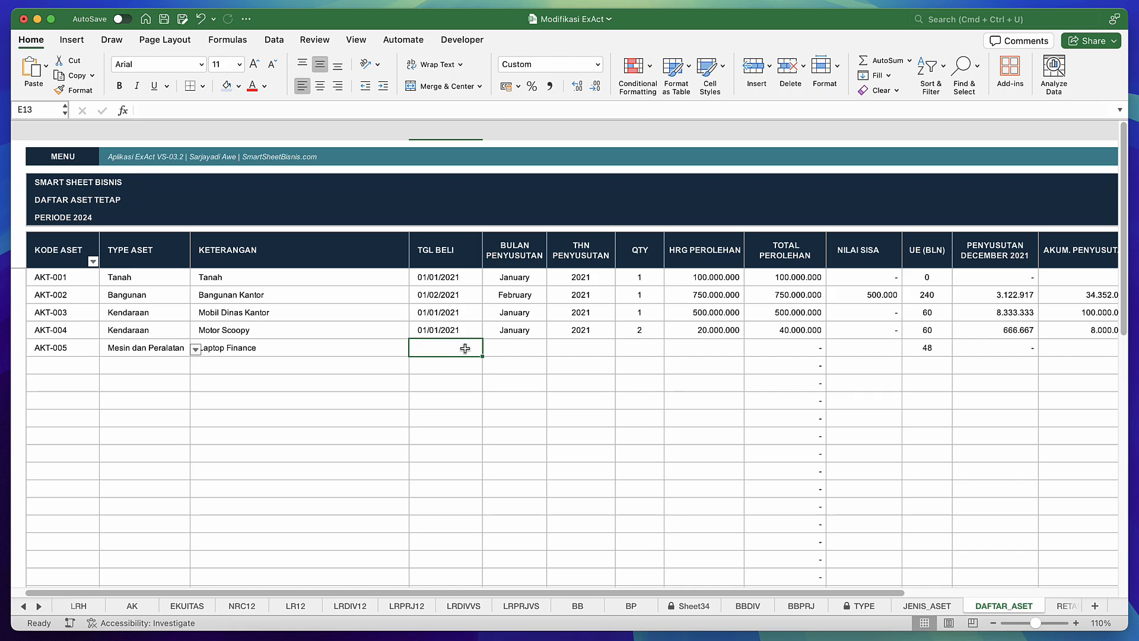
text(03/2/22)
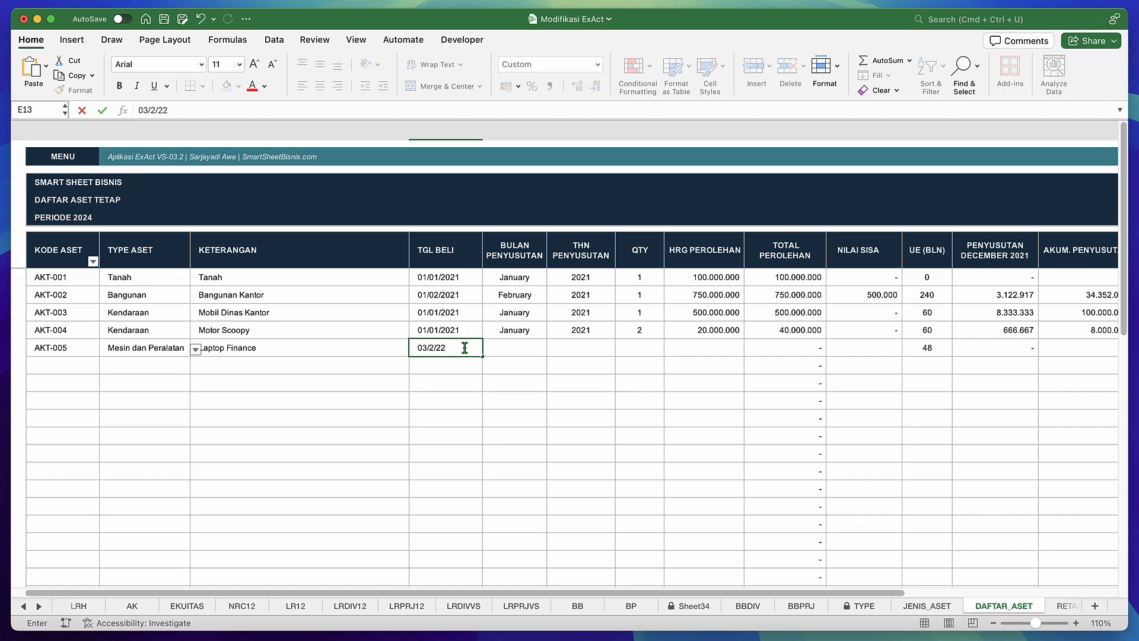
key(Return)
click(472, 348)
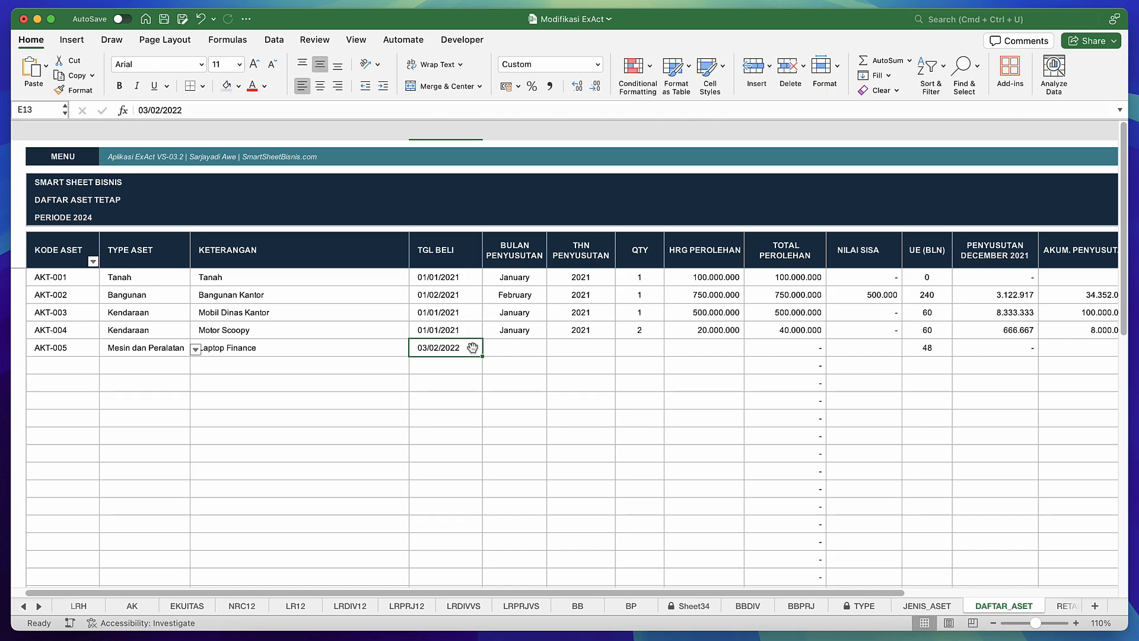
Compare the TGL BELI and BULAN PENYUSUTAN columns of the new and existing assets.
click(501, 351)
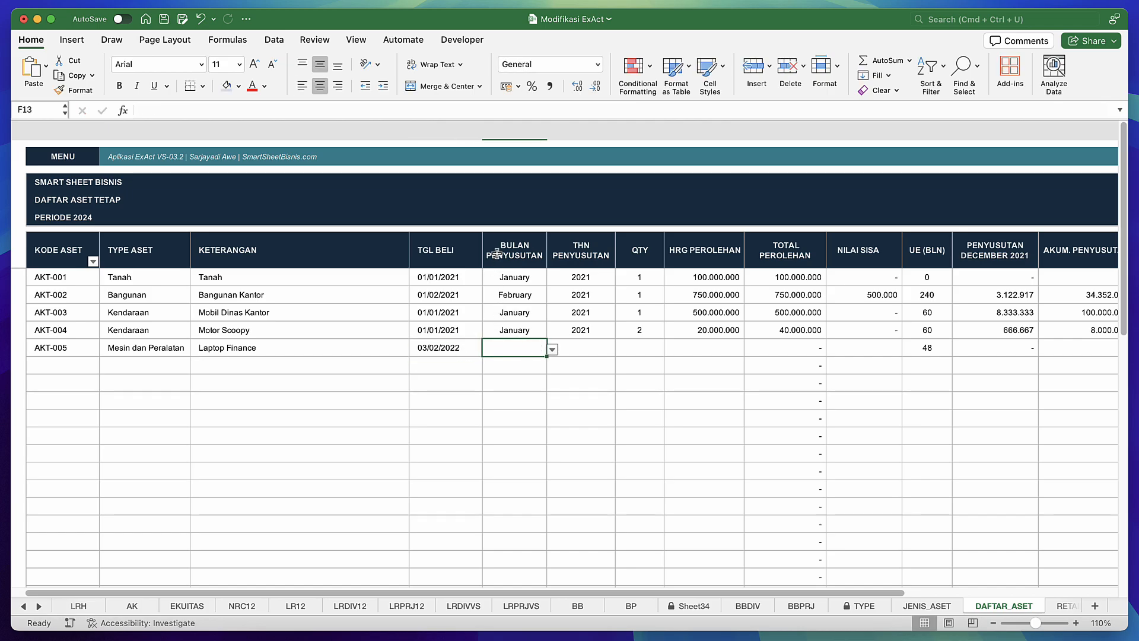
drag(497, 258, 507, 343)
click(465, 348)
click(506, 348)
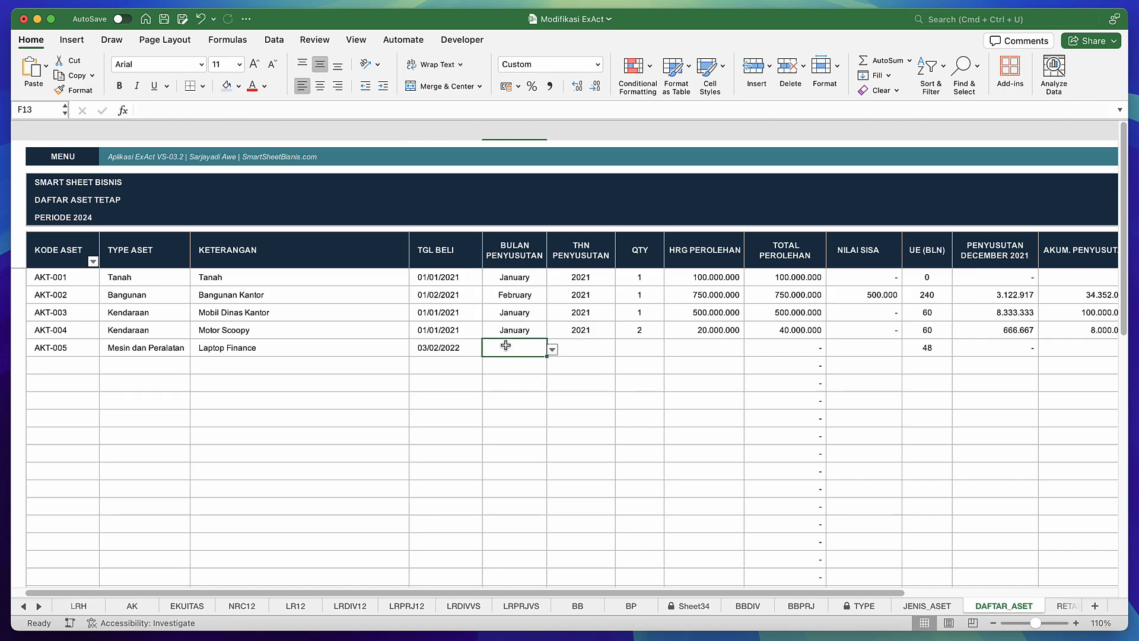
click(455, 351)
click(470, 371)
click(472, 347)
click(518, 347)
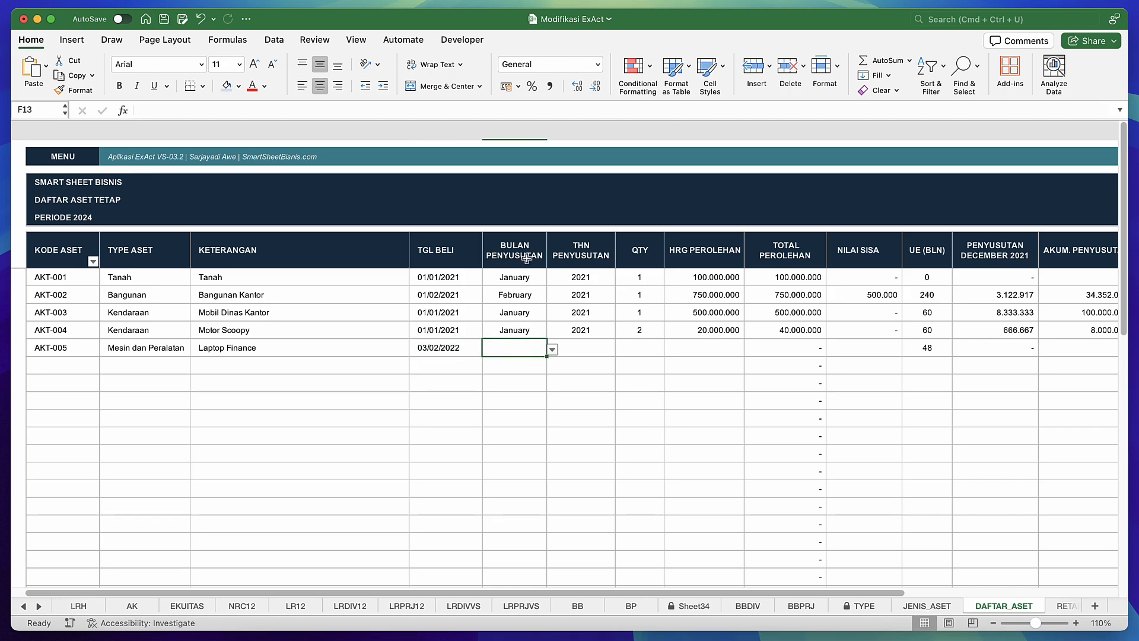
drag(527, 256, 527, 350)
click(528, 295)
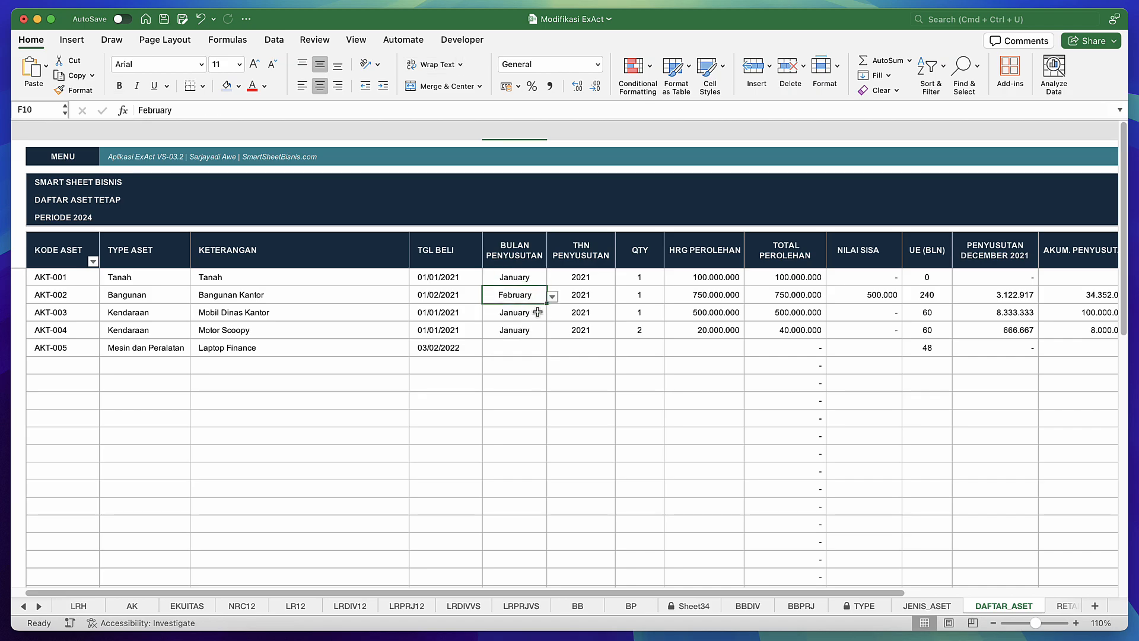
click(508, 359)
click(455, 350)
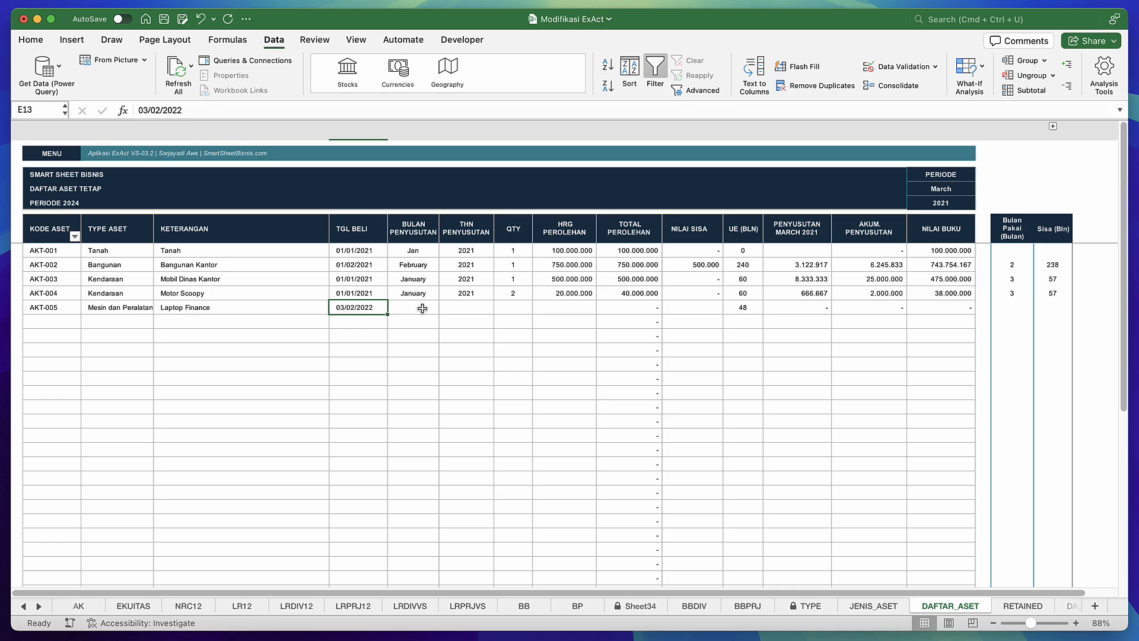
Set the depreciation month (BULAN PENYUSUTAN) of AKT-005 to February.
click(423, 308)
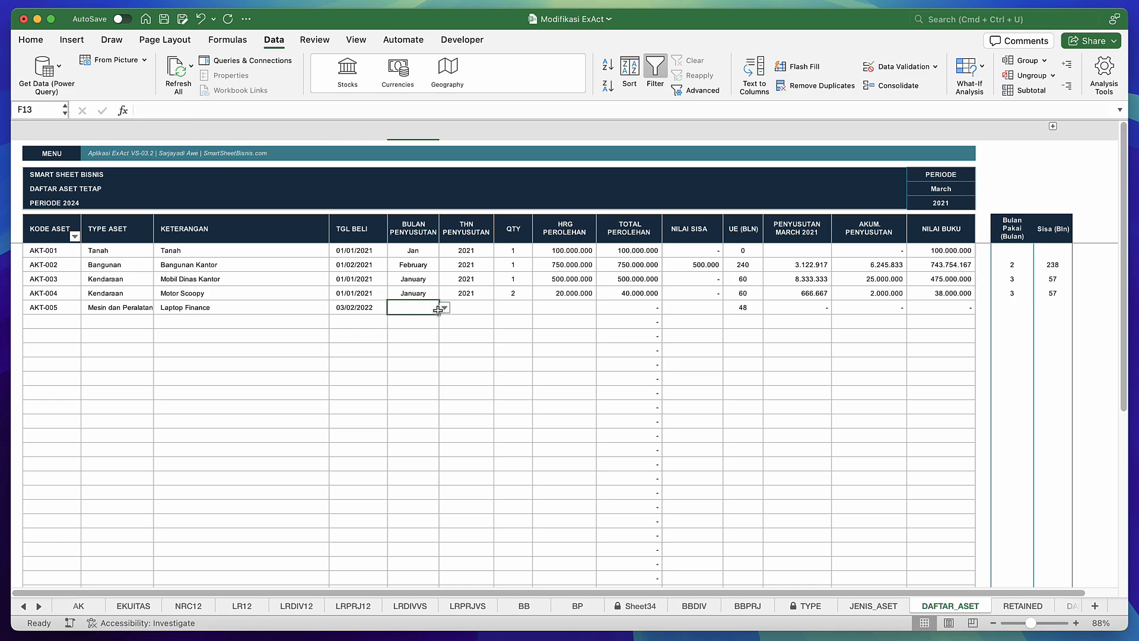
click(446, 313)
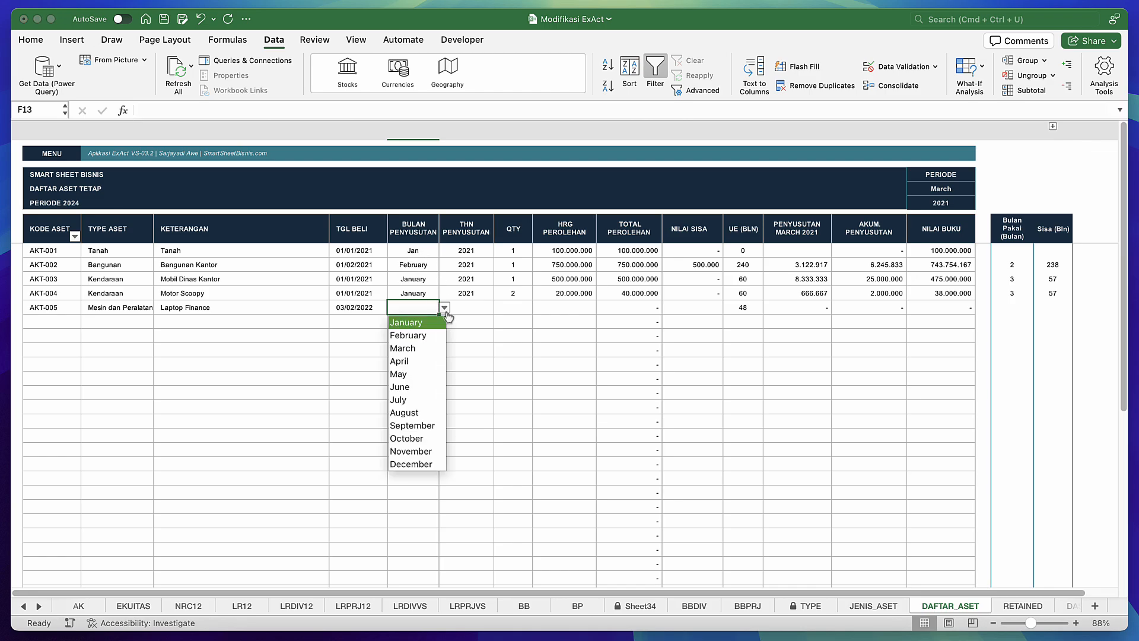
click(414, 335)
Change the purchase date of Laptop Finance to 18/02/2022.
click(344, 305)
double_click(343, 305)
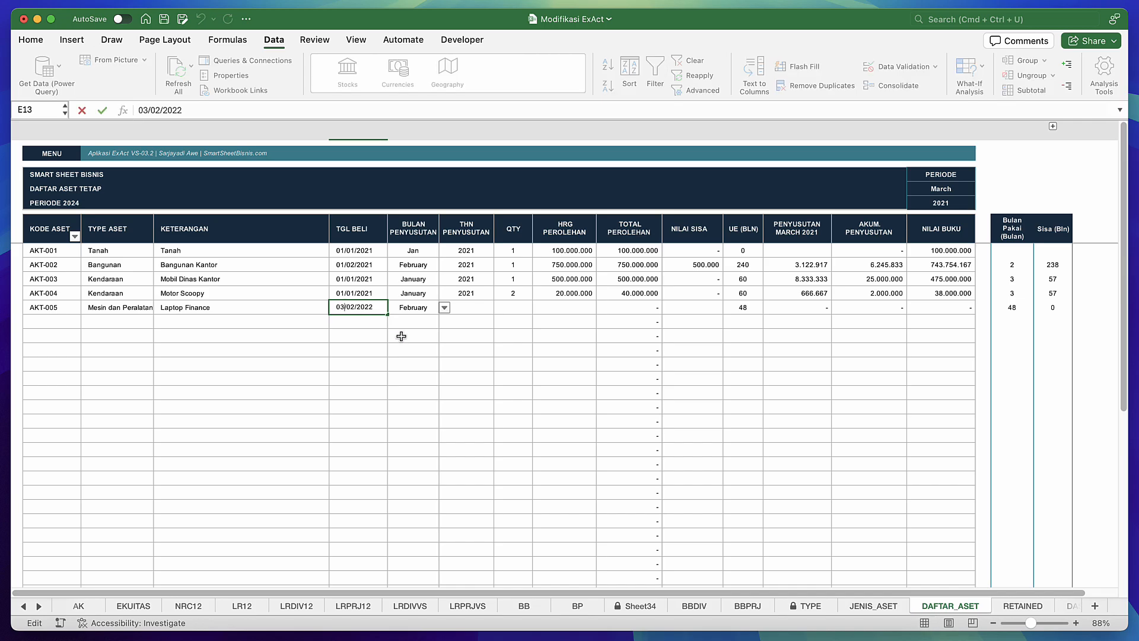
key(BackSpace)
key(BackSpace)
text(18)
key(Return)
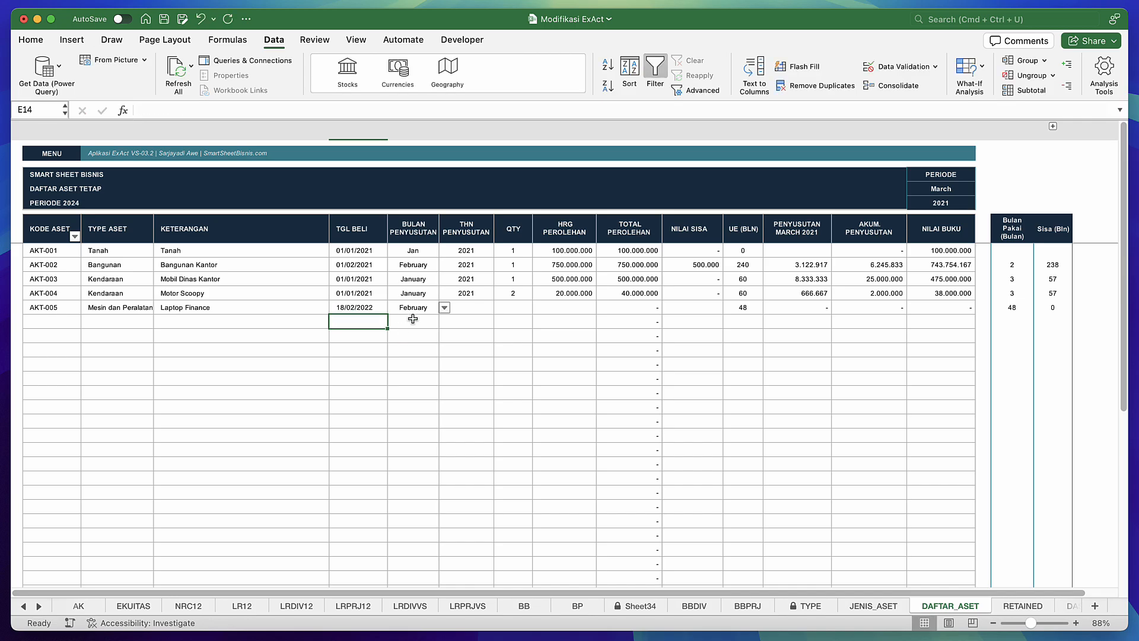
Check the month options for AKT-005, keep February, and set its depreciation year (THN PENYUSUTAN) to 2022.
click(416, 306)
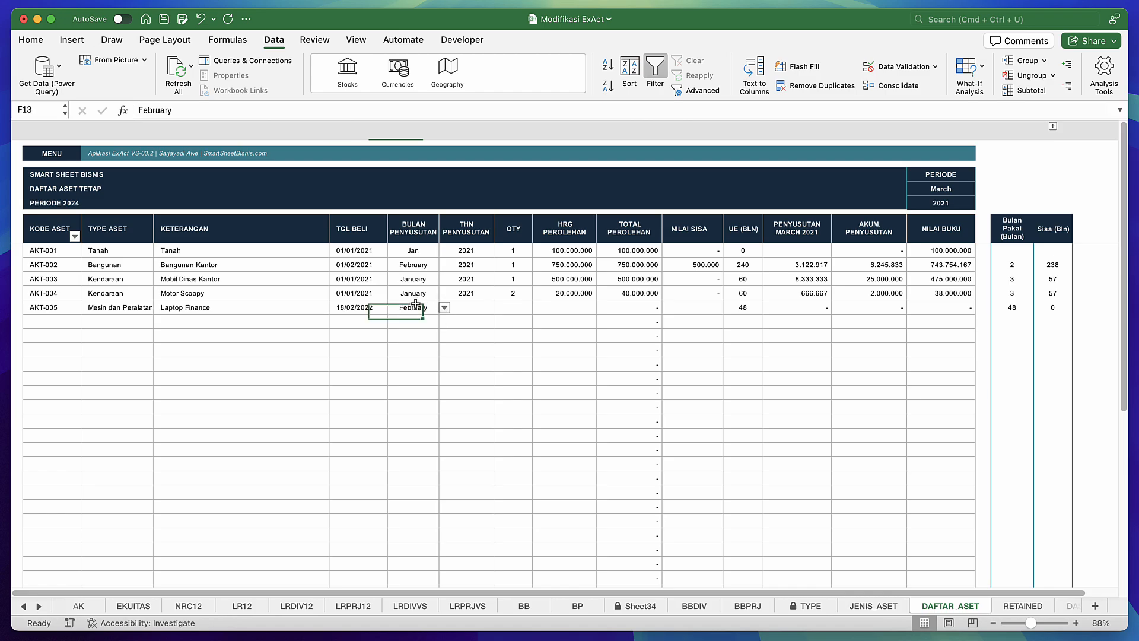
click(444, 308)
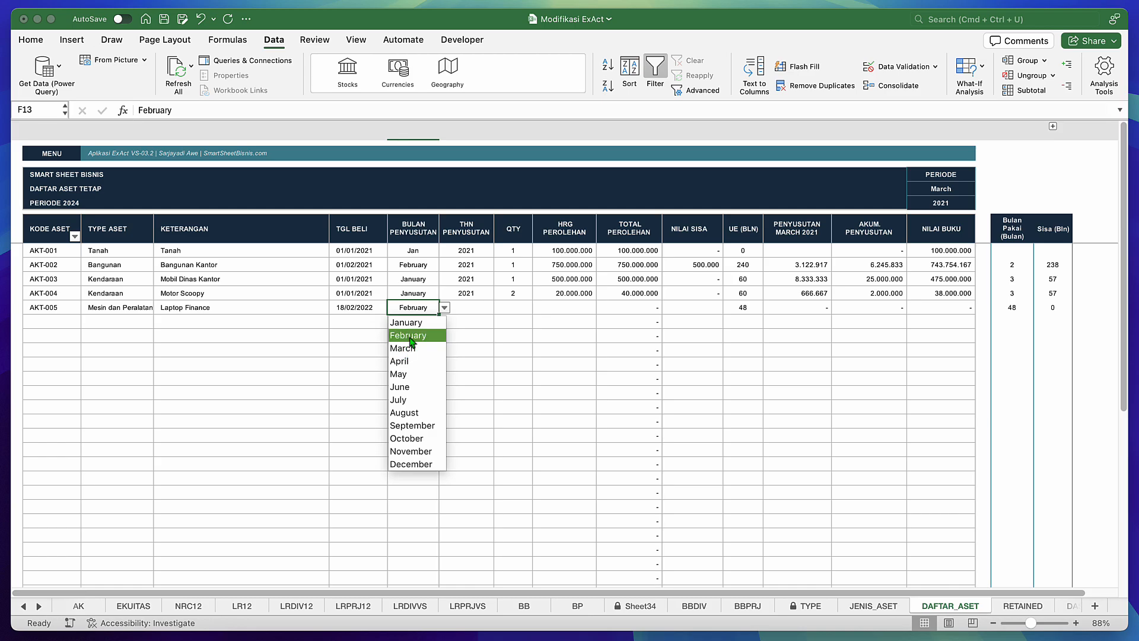
click(466, 303)
click(467, 304)
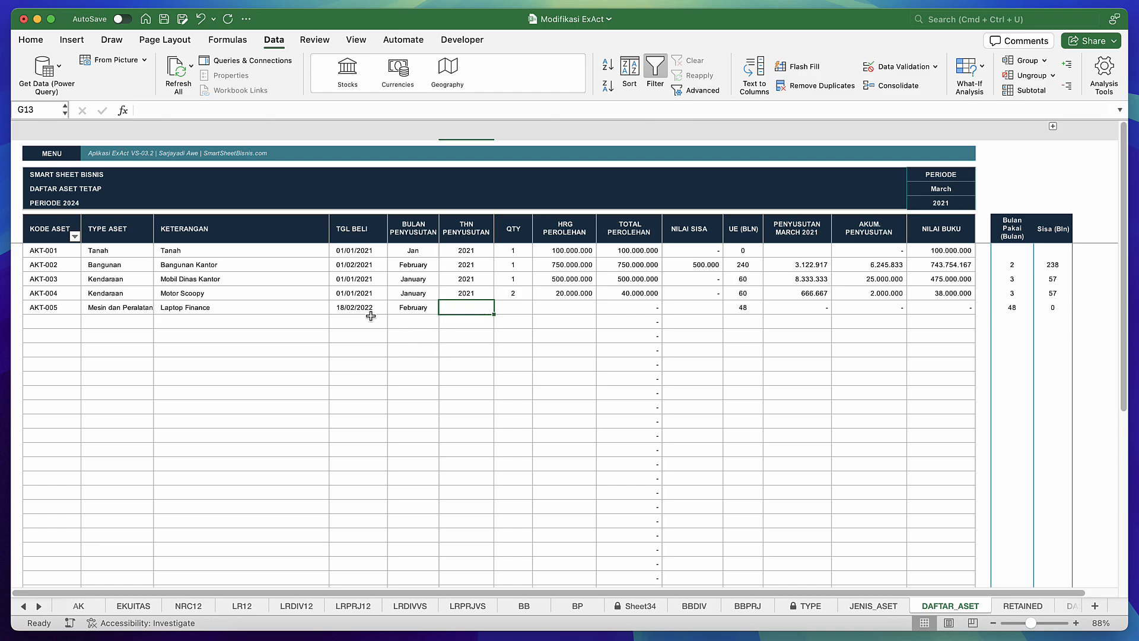
text(2022)
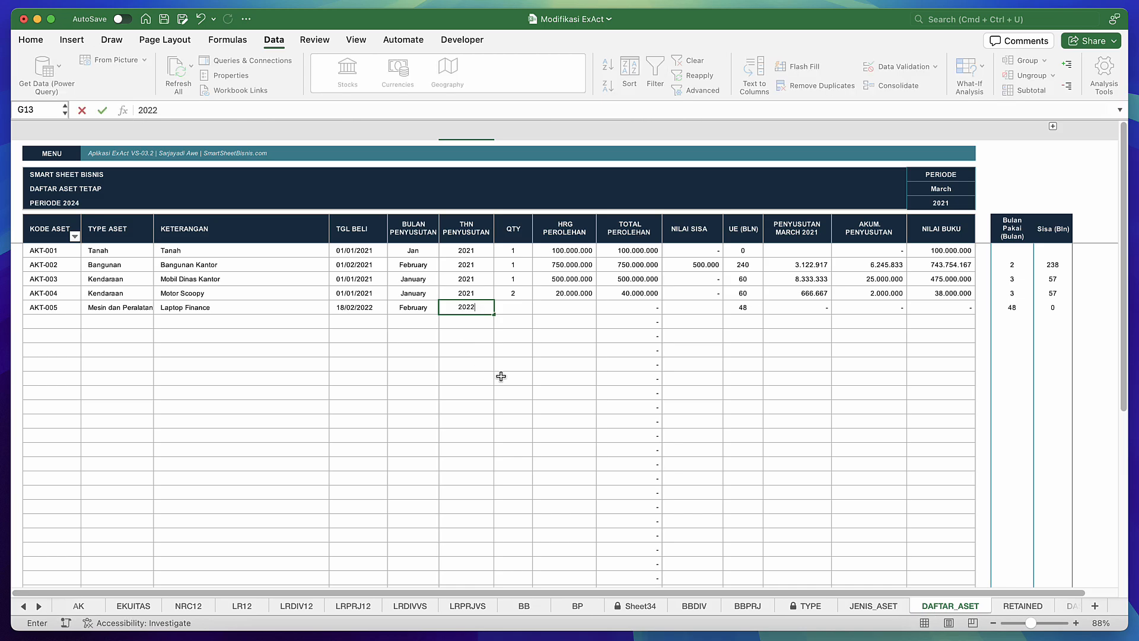
key(Return)
Enter a quantity of 1 for Laptop Finance.
click(514, 307)
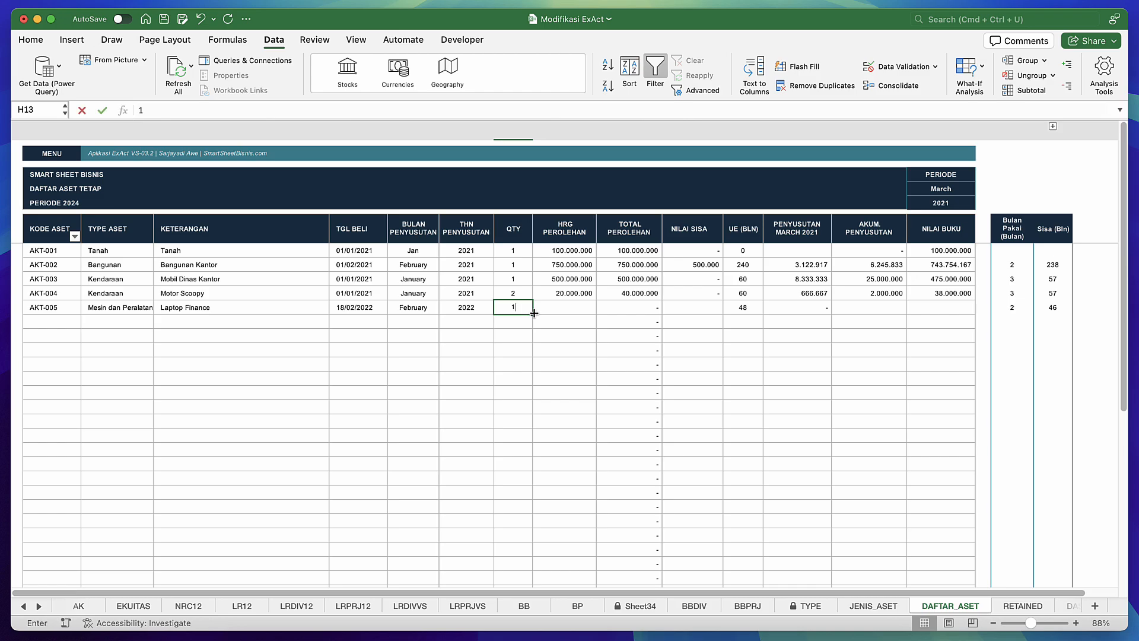
text(1)
key(Return)
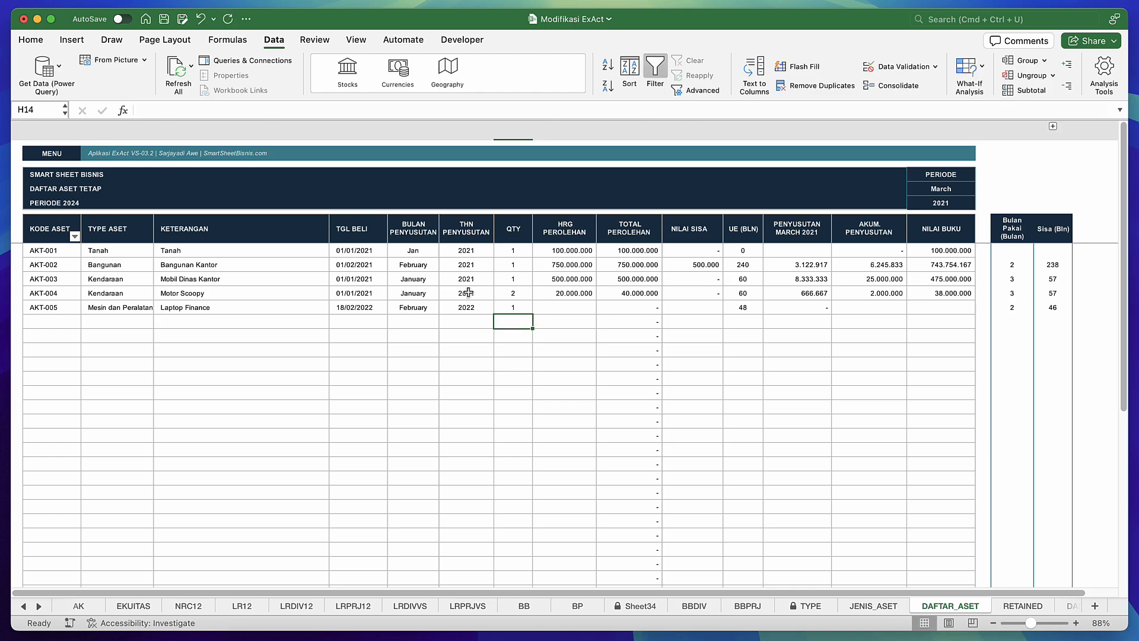
Set the quantity of Laptop Finance to 3 and its unit acquisition price (HRG PEROLEHAN) to 5000000.
click(525, 307)
text(3)
click(579, 308)
text(5000000)
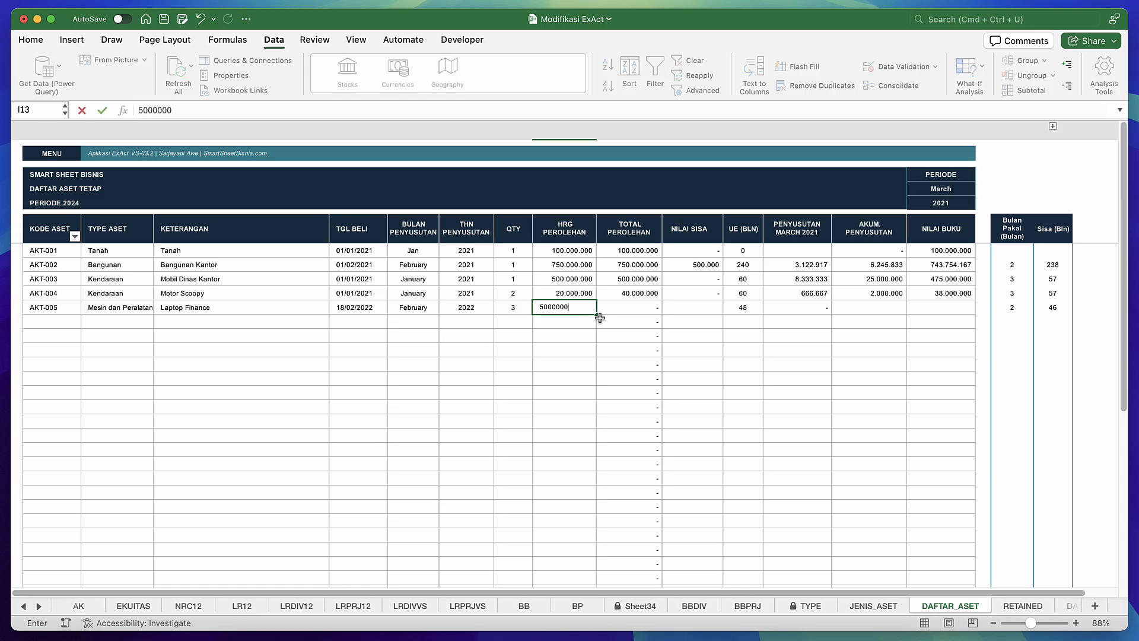
key(Return)
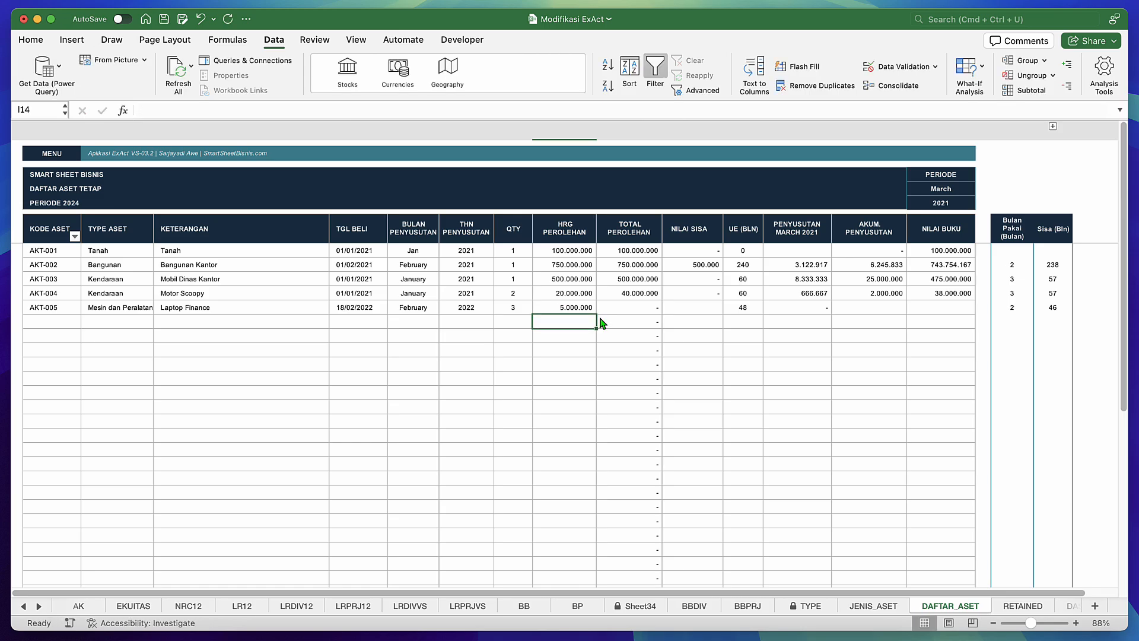
Examine the TOTAL PEROLEHAN formula of AKT-005 and the quantity, price and year cells it refers to.
click(611, 307)
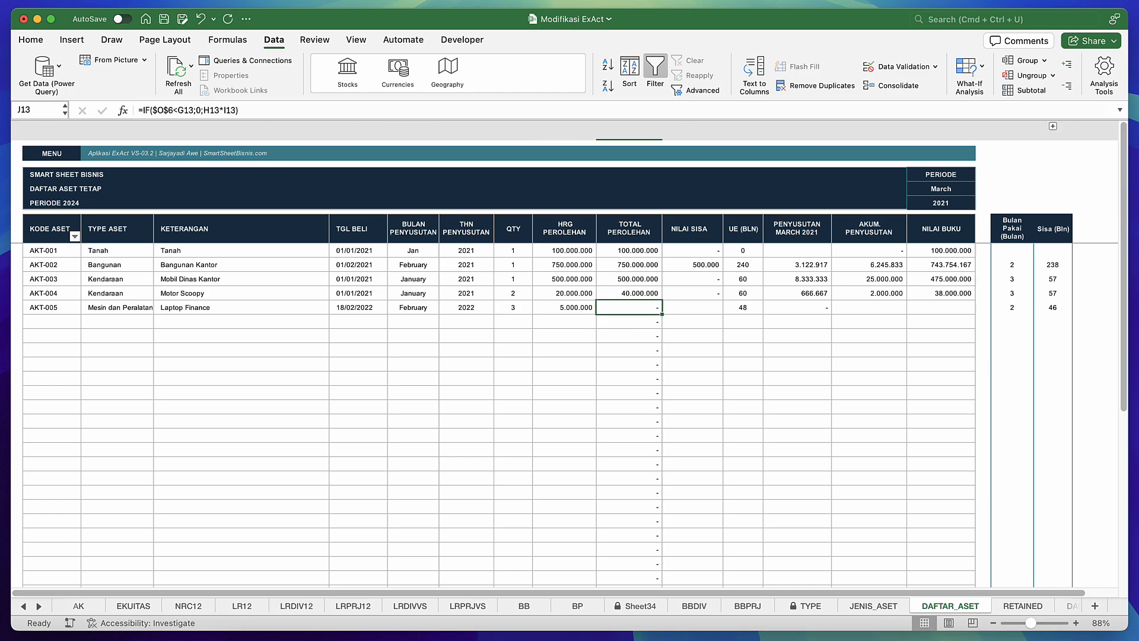
double_click(611, 307)
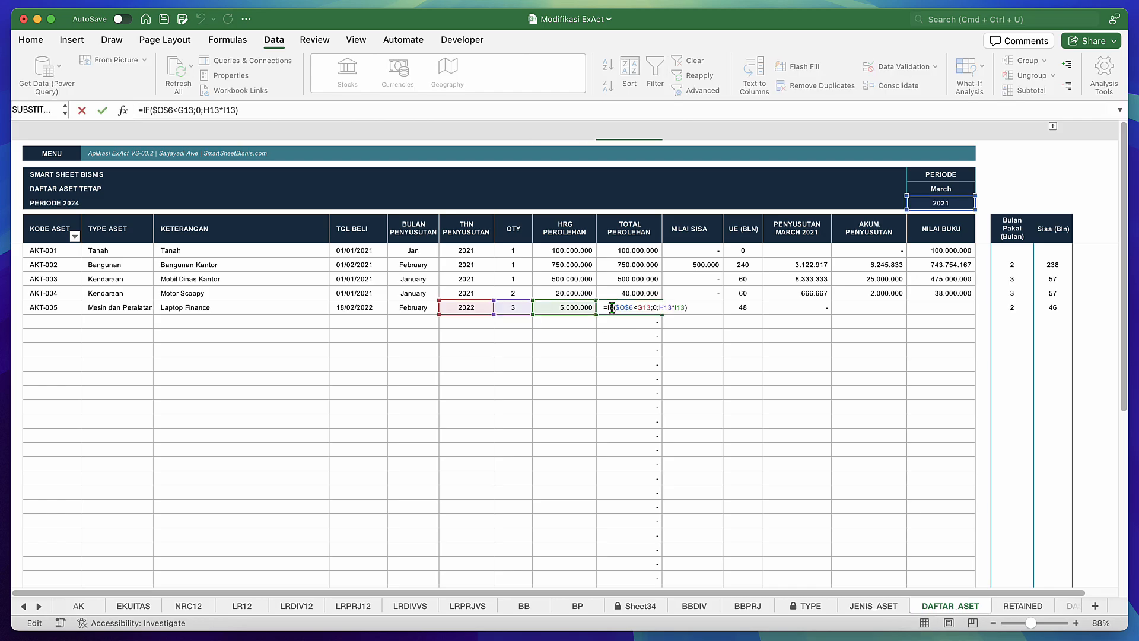
key(Return)
click(540, 305)
click(620, 304)
click(461, 310)
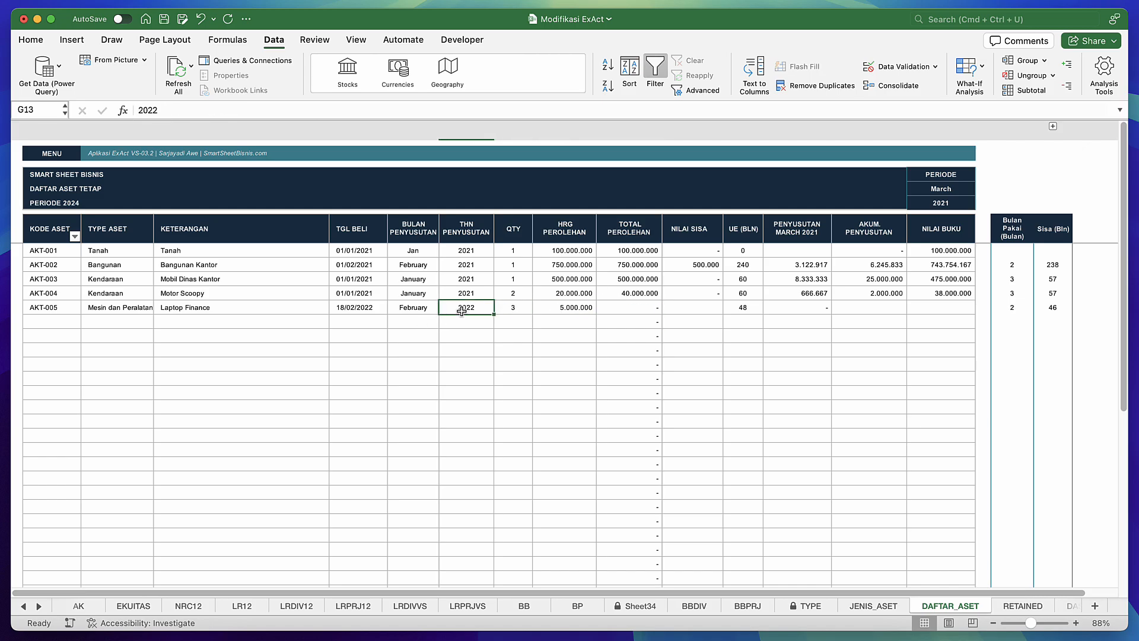
Change the reporting period year of the asset list to 2022.
click(958, 190)
click(952, 203)
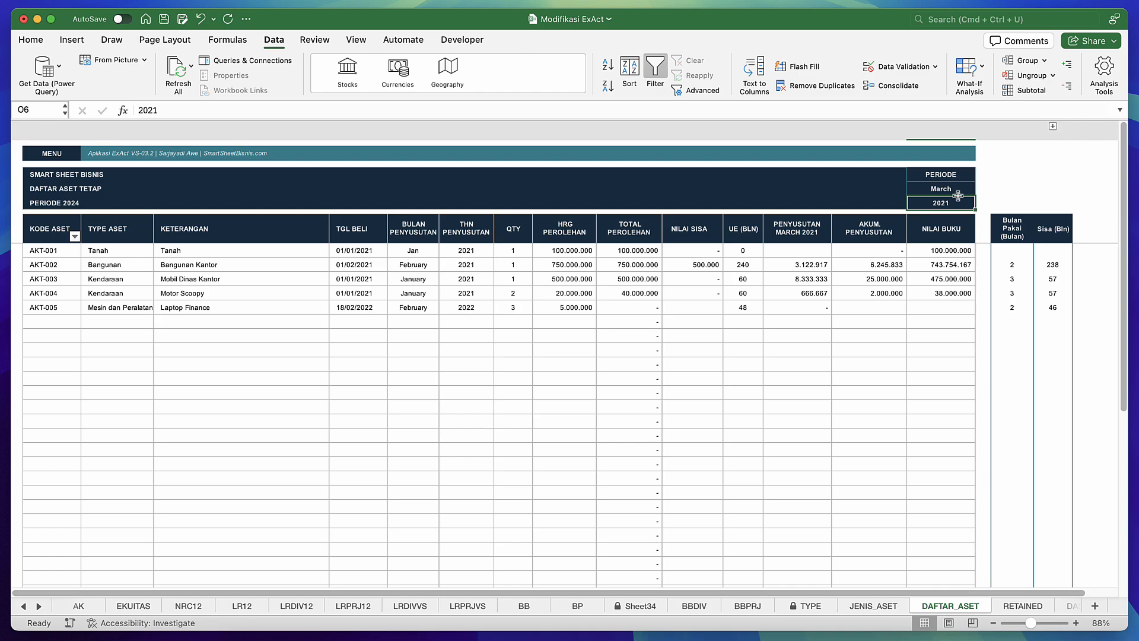
double_click(963, 203)
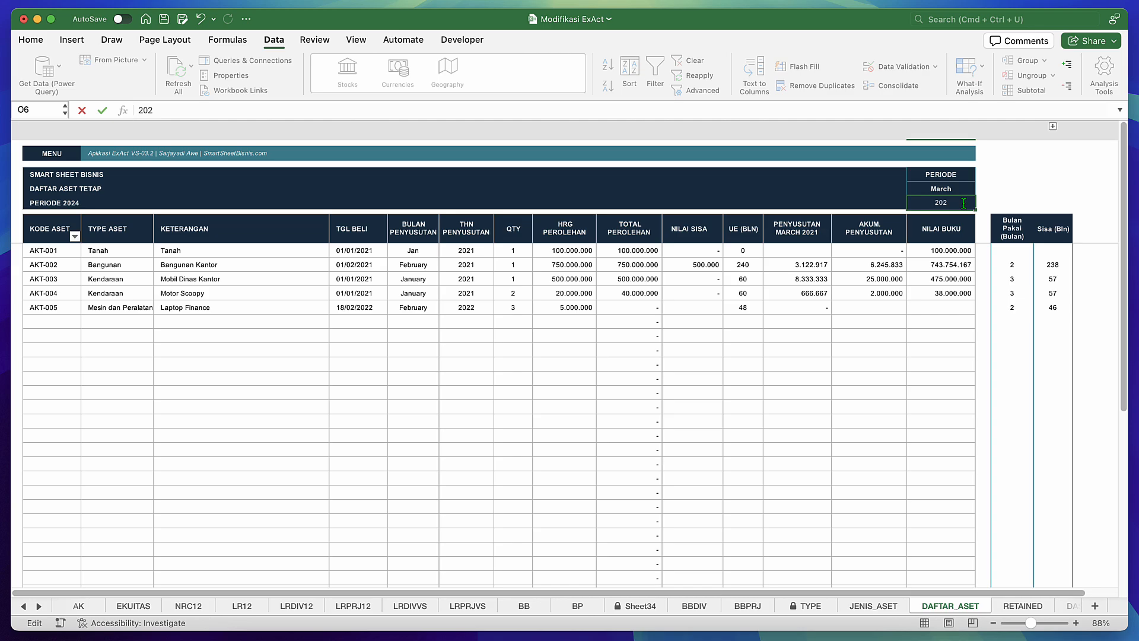
key(Return)
Review the total acquisition, depreciation month and months-used (Bulan Pakai) cells of Laptop Finance.
click(638, 312)
click(509, 309)
click(415, 308)
click(611, 295)
click(700, 323)
click(640, 355)
click(604, 305)
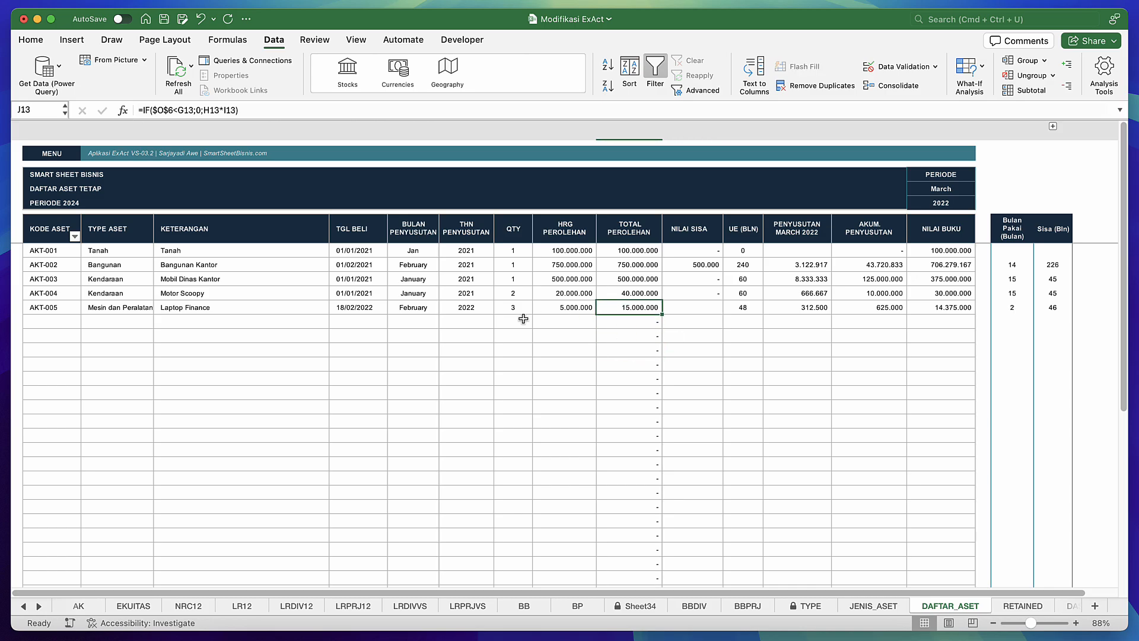
click(405, 320)
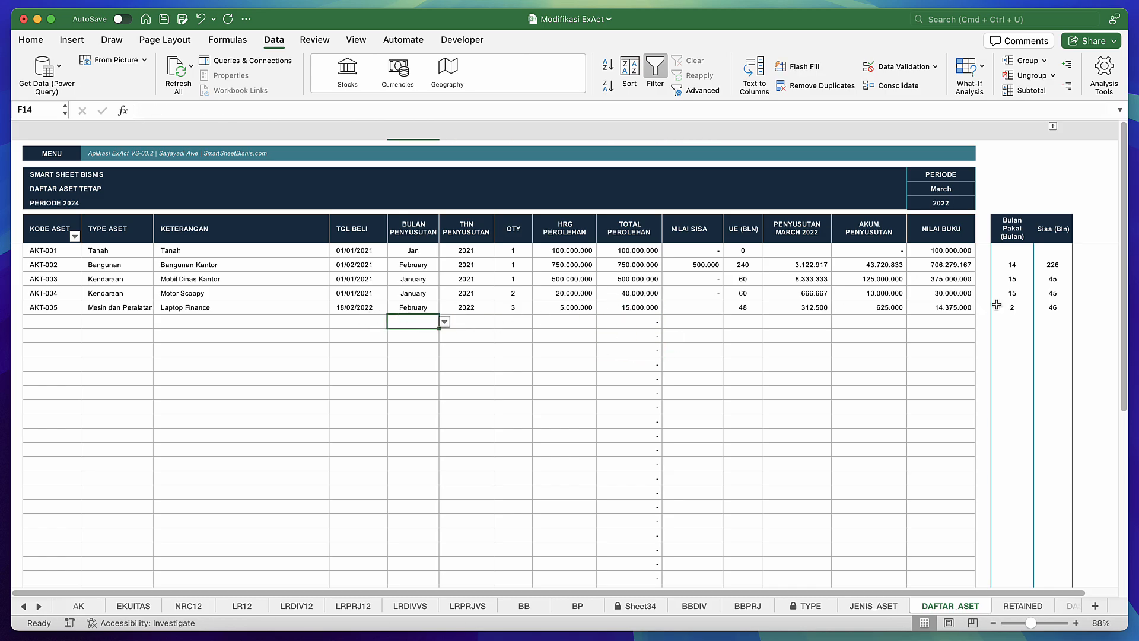
click(1025, 306)
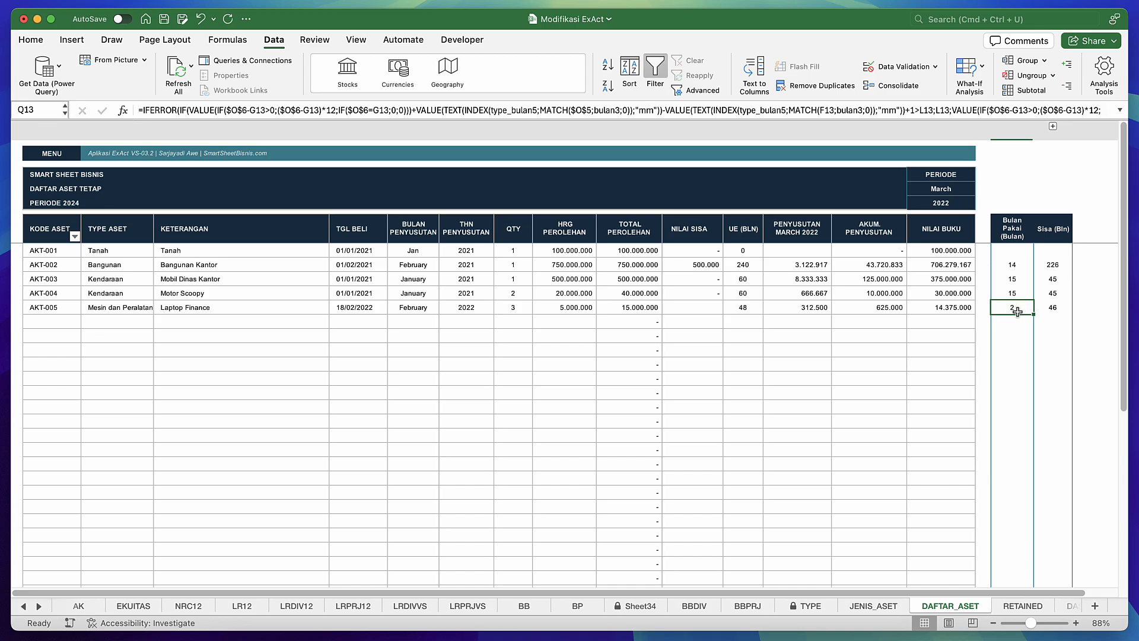
Review the reporting period and the monthly depreciation, useful life, accumulated depreciation, book value and remaining-months cells of Laptop Finance.
click(942, 188)
click(947, 204)
click(952, 191)
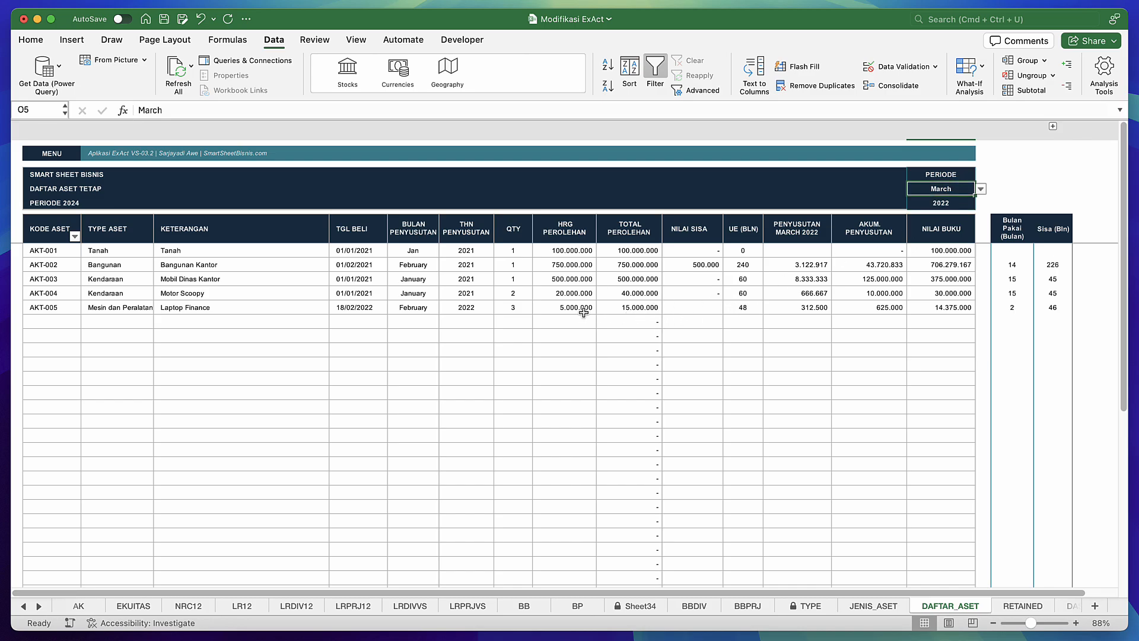
click(794, 307)
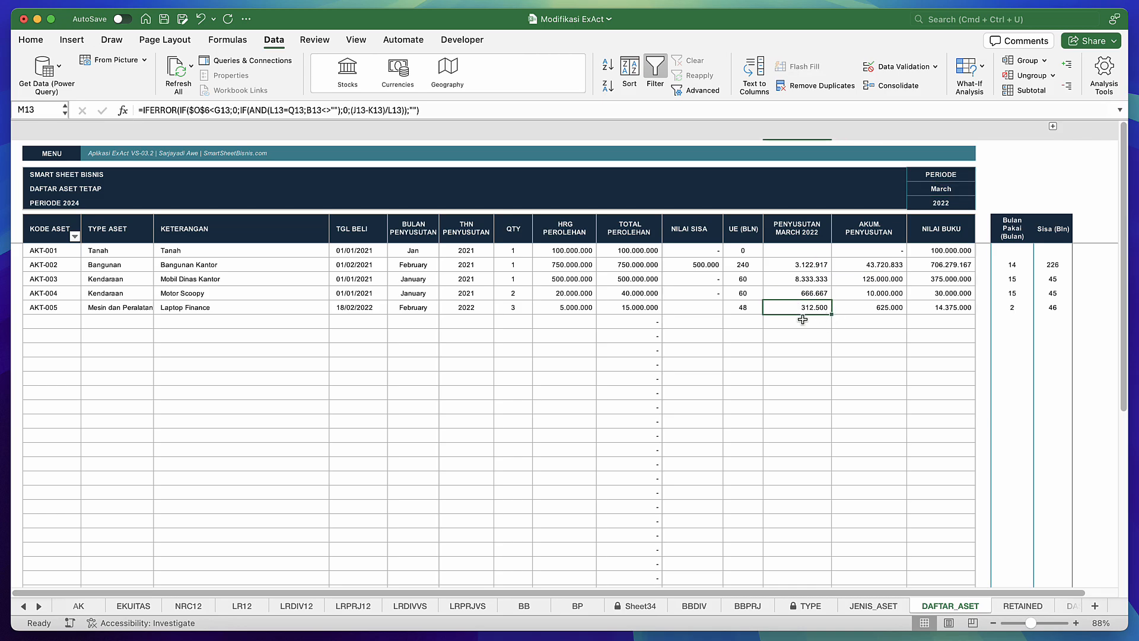
click(745, 311)
click(877, 307)
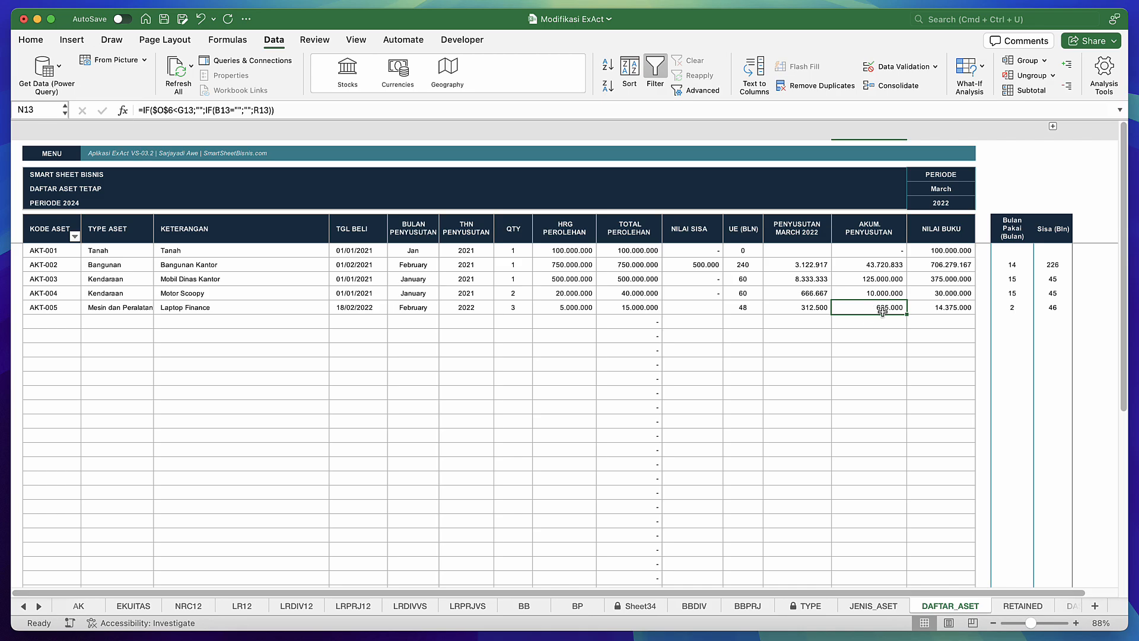
click(940, 306)
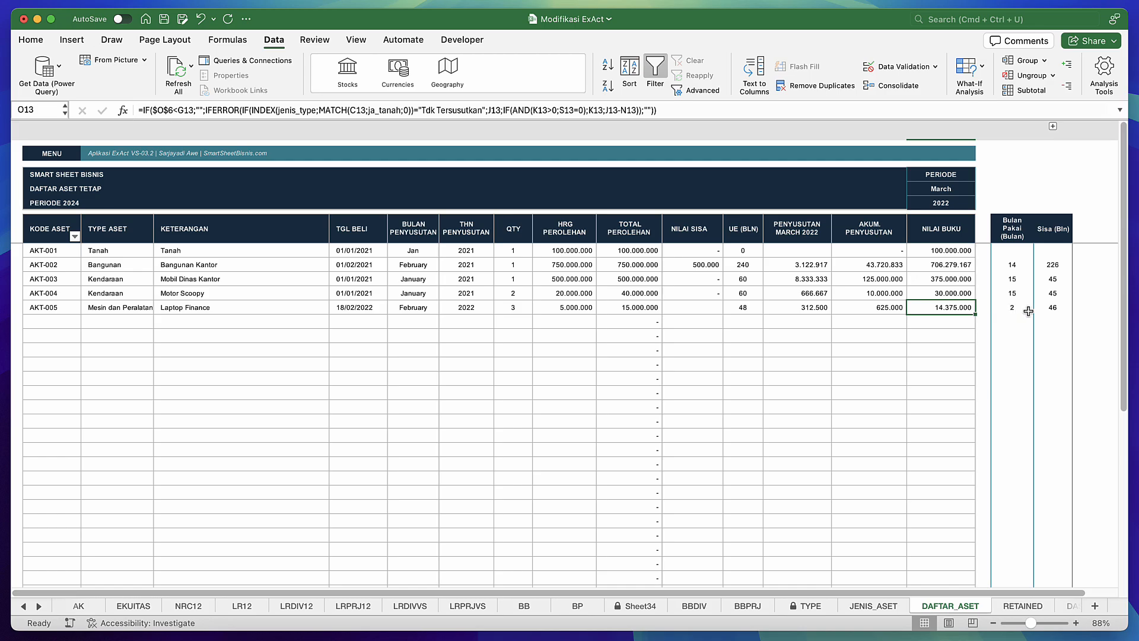
click(1055, 309)
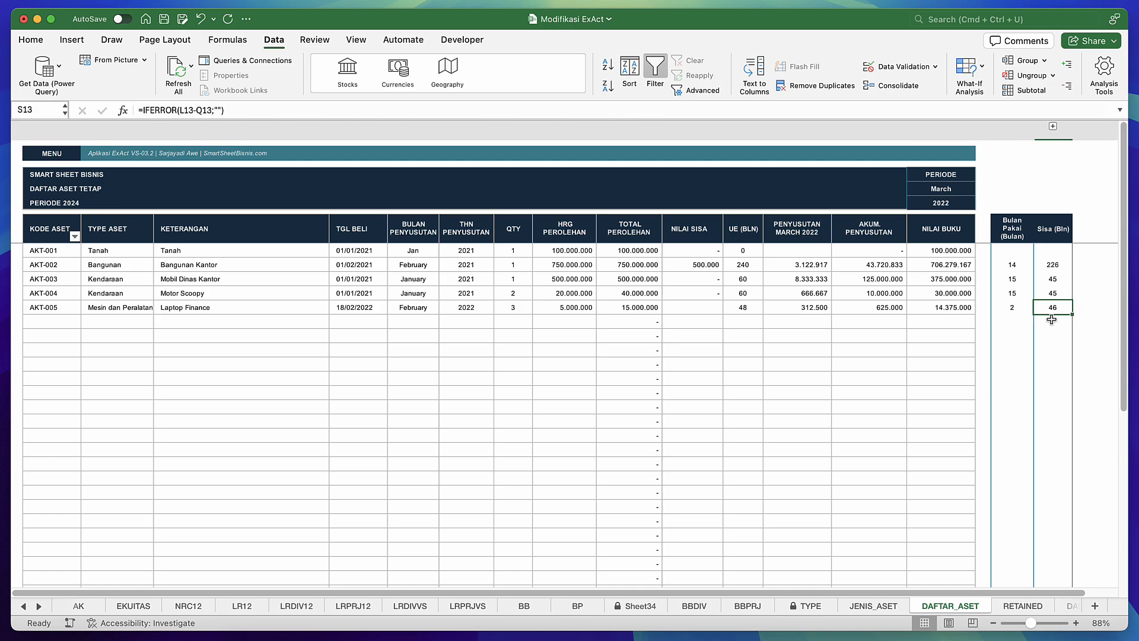
click(598, 333)
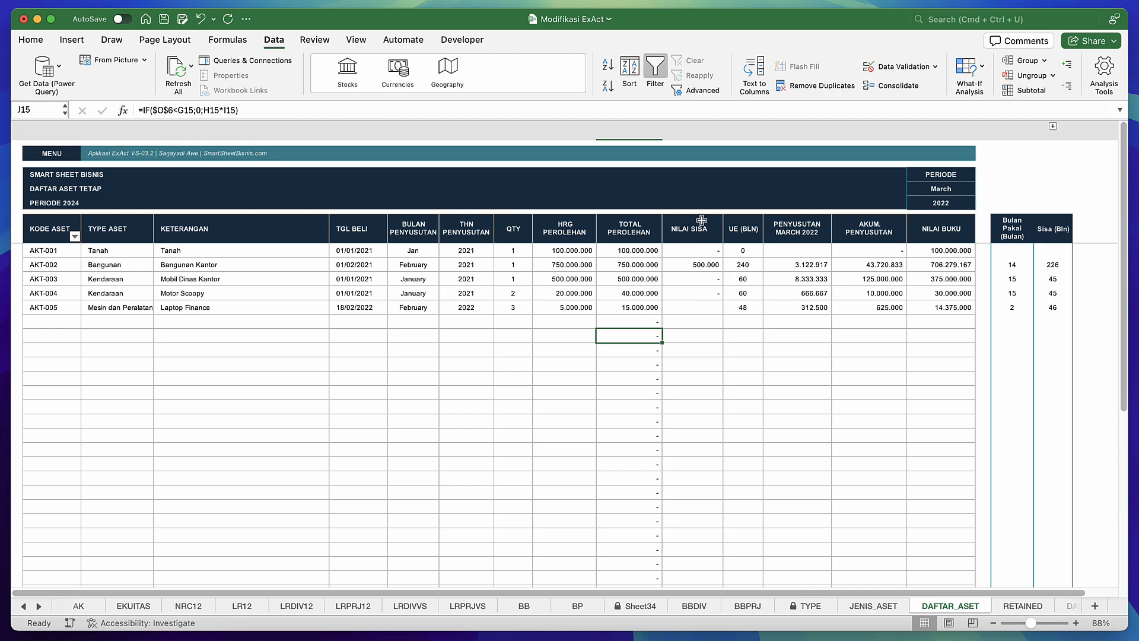
Set the residual value (NILAI SISA) of Laptop Finance to 0, matching the other assets without a residual value.
drag(702, 227, 701, 340)
click(693, 279)
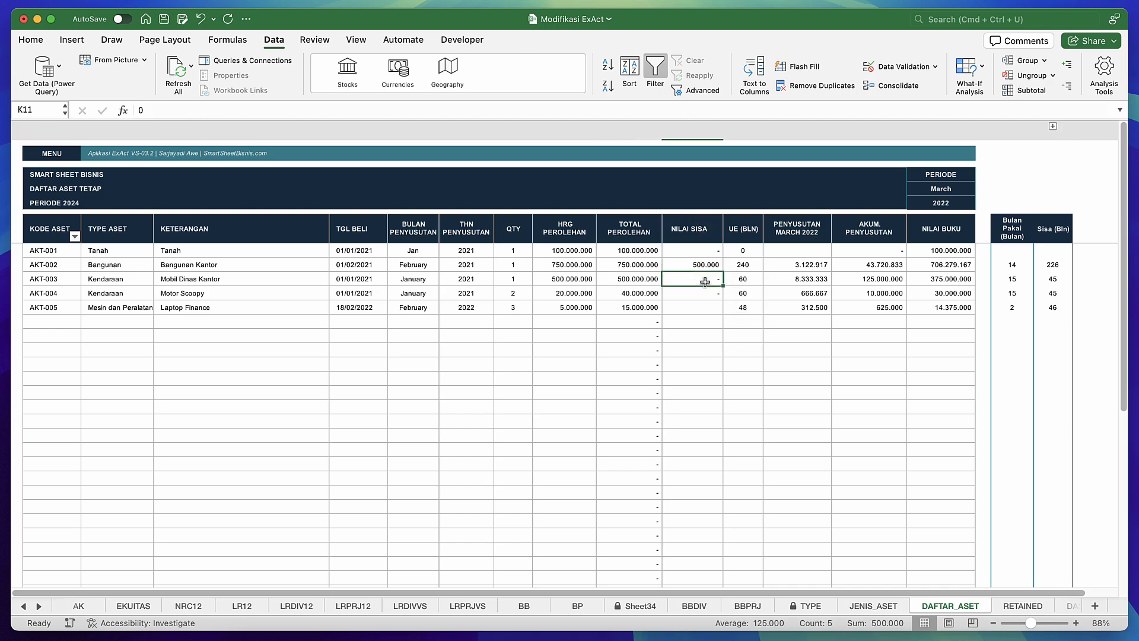
click(699, 310)
text(0)
key(Return)
click(701, 293)
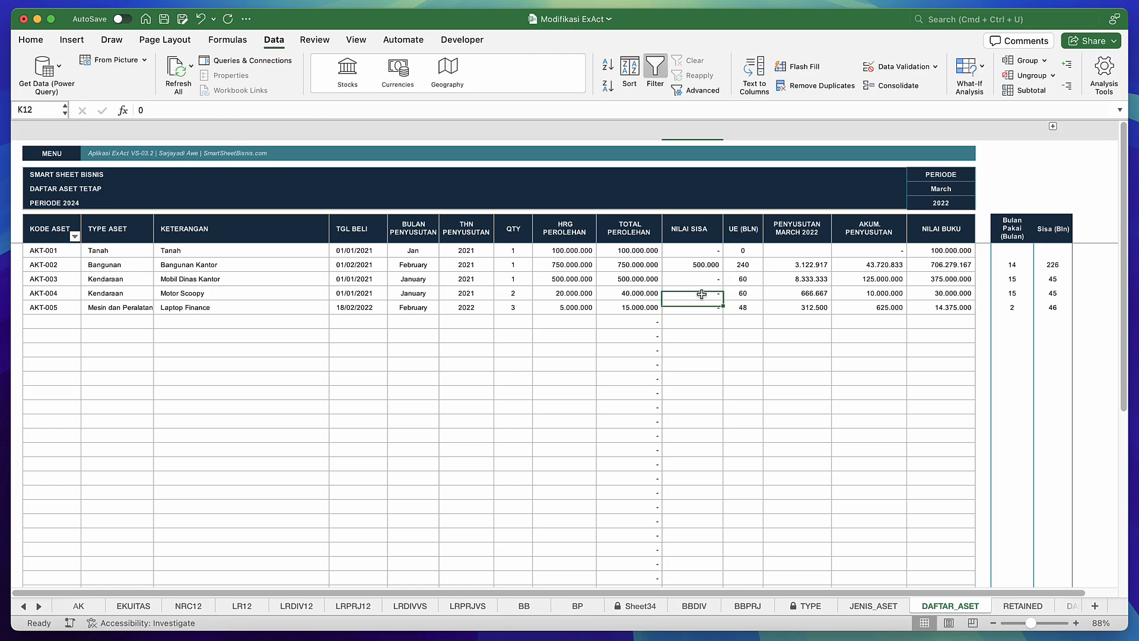
click(699, 277)
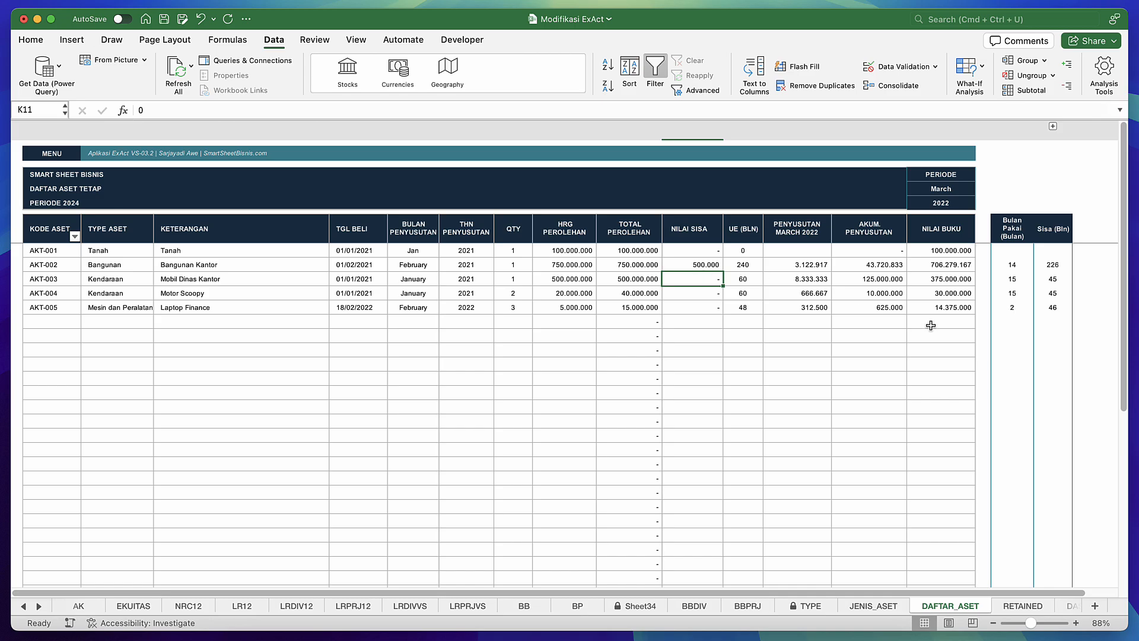
Examine the book value of Bangunan Kantor and the book value, months-used and remaining-months formulas of Laptop Finance.
click(944, 267)
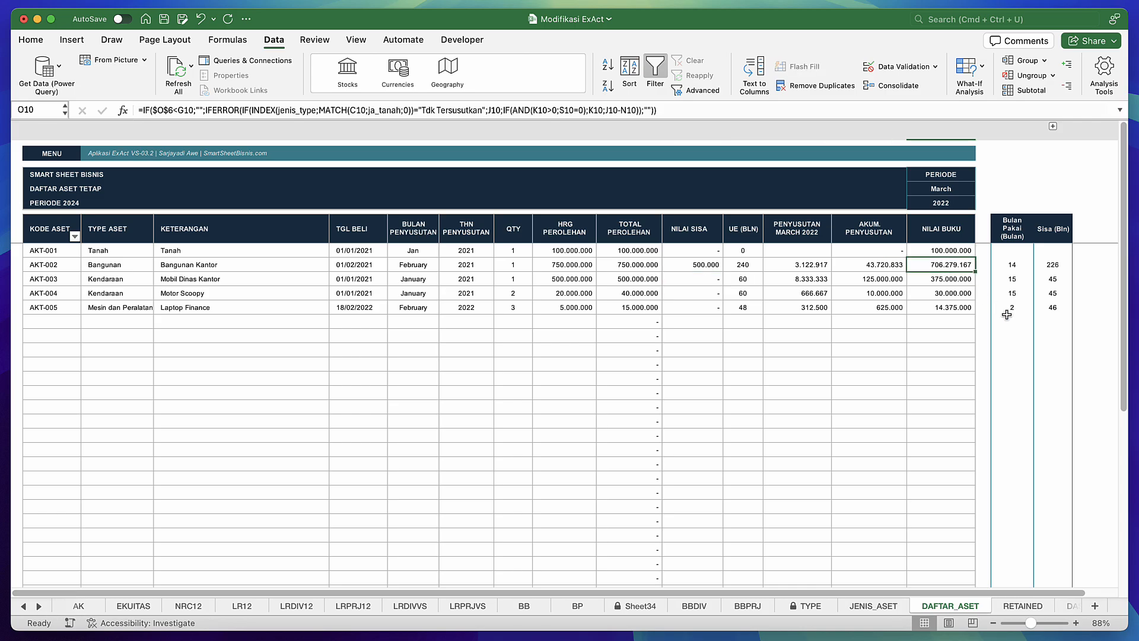
click(1006, 311)
click(1050, 309)
click(1017, 313)
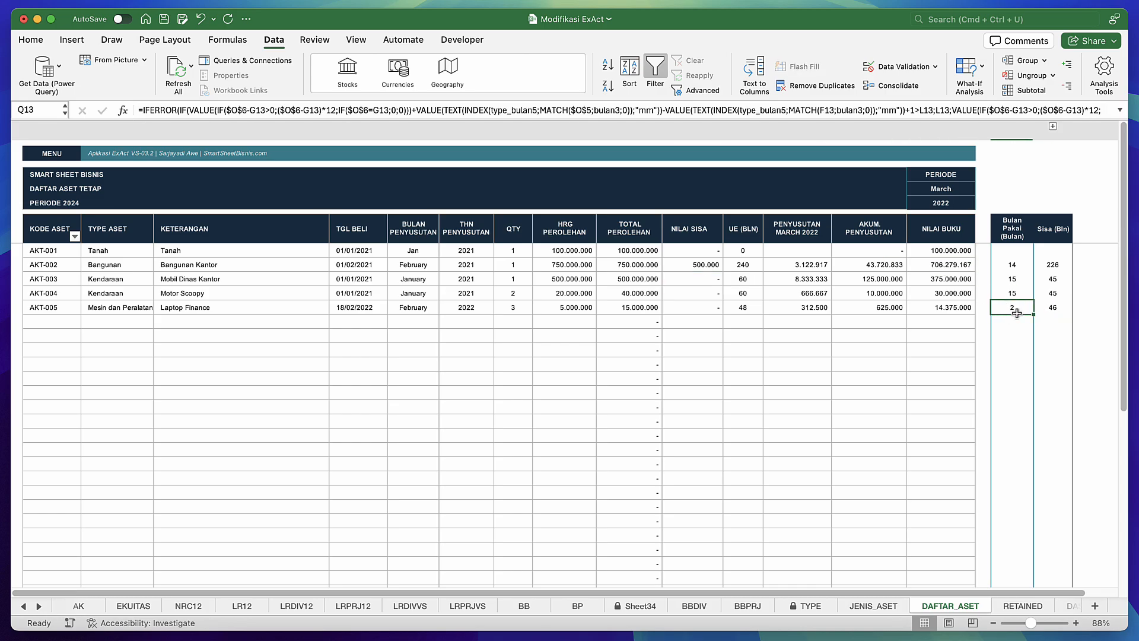
click(946, 308)
click(1012, 308)
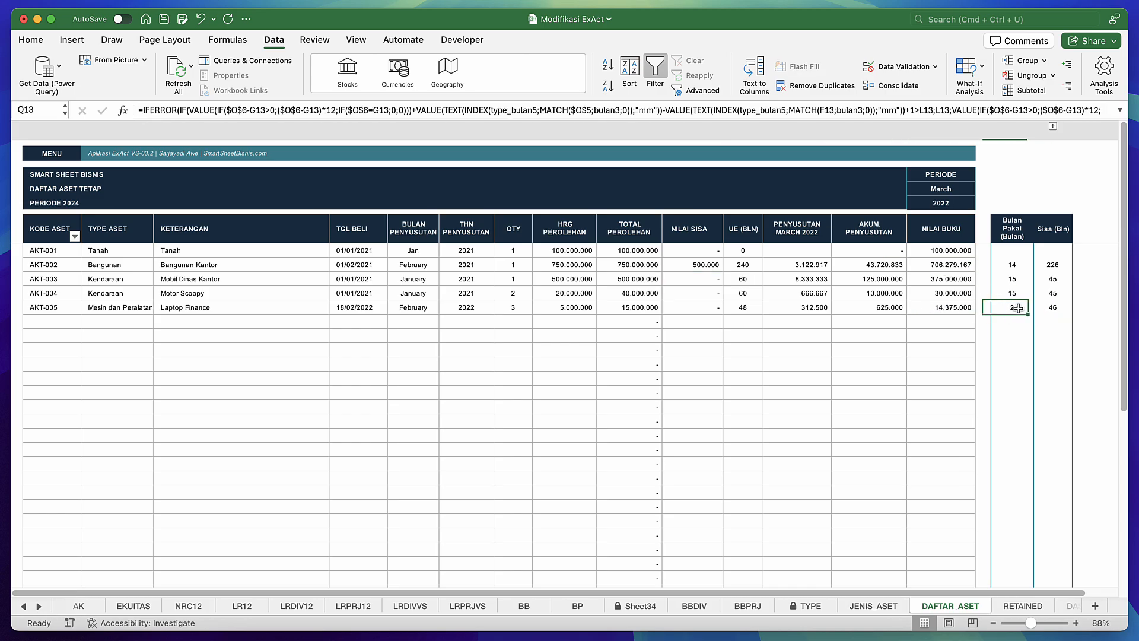
Change the reporting period month of the asset list to June.
click(950, 189)
click(980, 188)
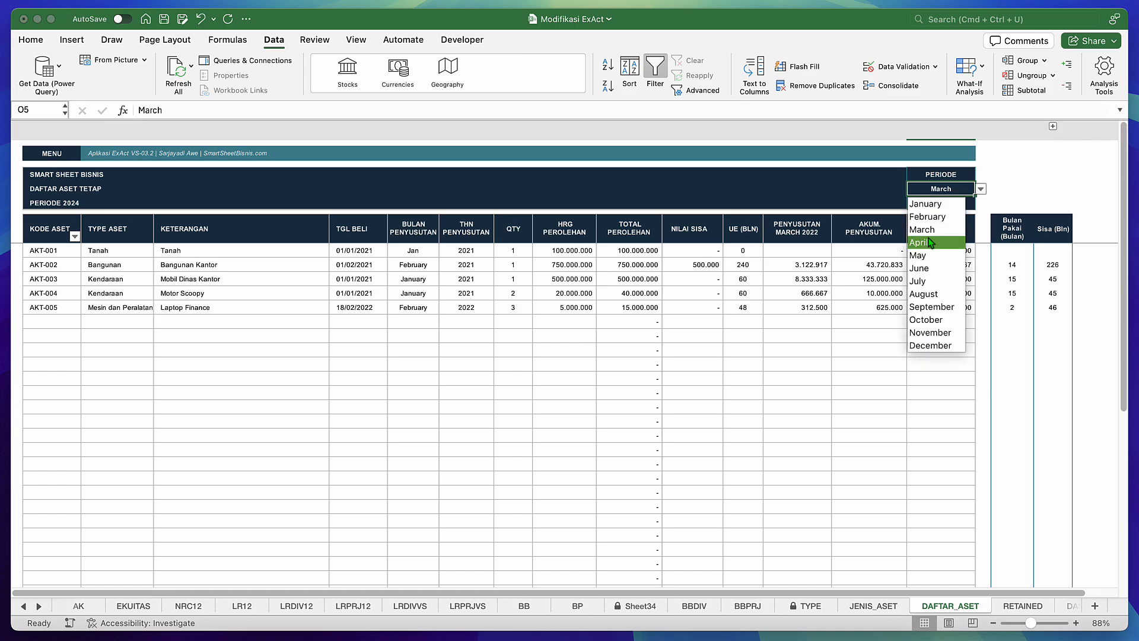
click(923, 268)
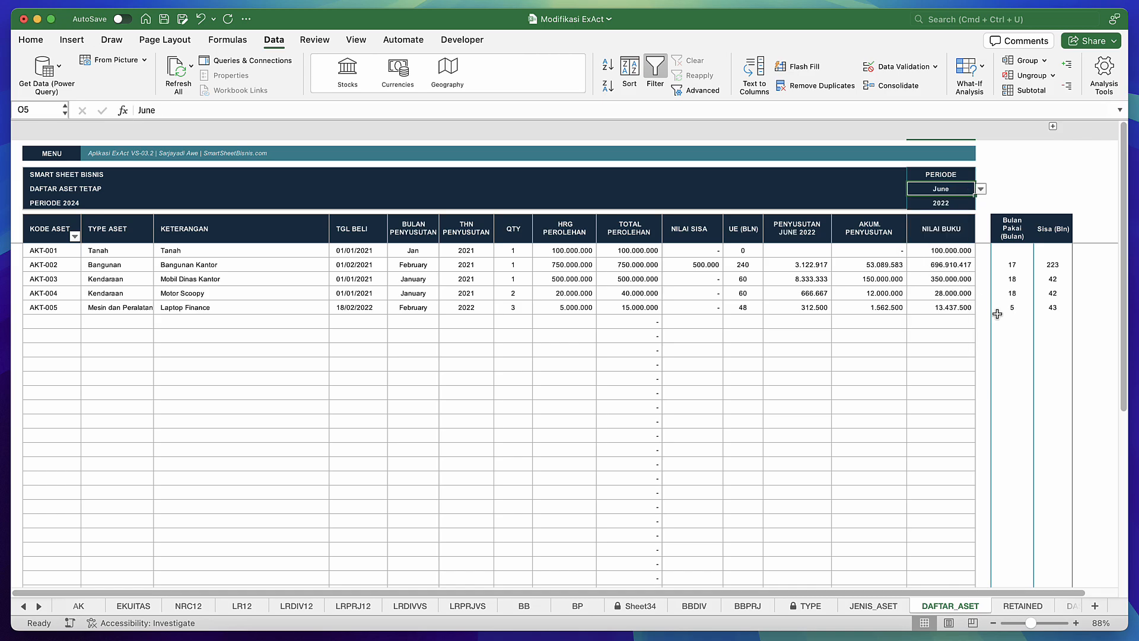
Review the accumulated depreciation and book value of Laptop Finance for June 2022, plus the monthly depreciation of Bangunan Kantor and Motor Scoopy.
click(835, 308)
click(943, 308)
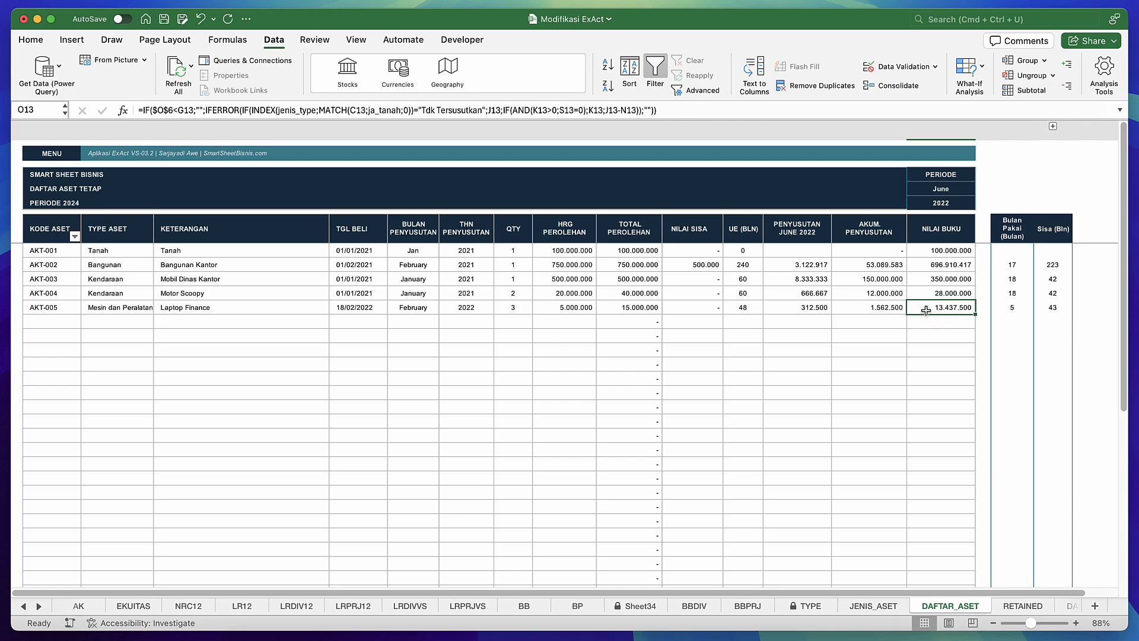
click(858, 307)
click(926, 304)
click(873, 305)
click(935, 307)
click(880, 315)
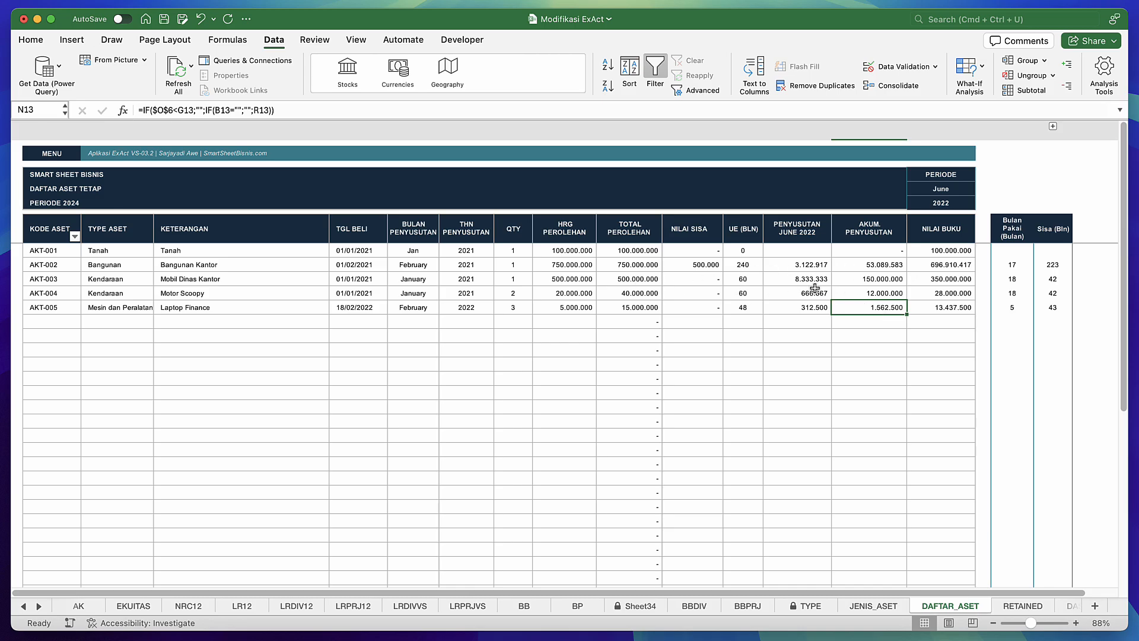
click(819, 264)
click(868, 311)
click(158, 248)
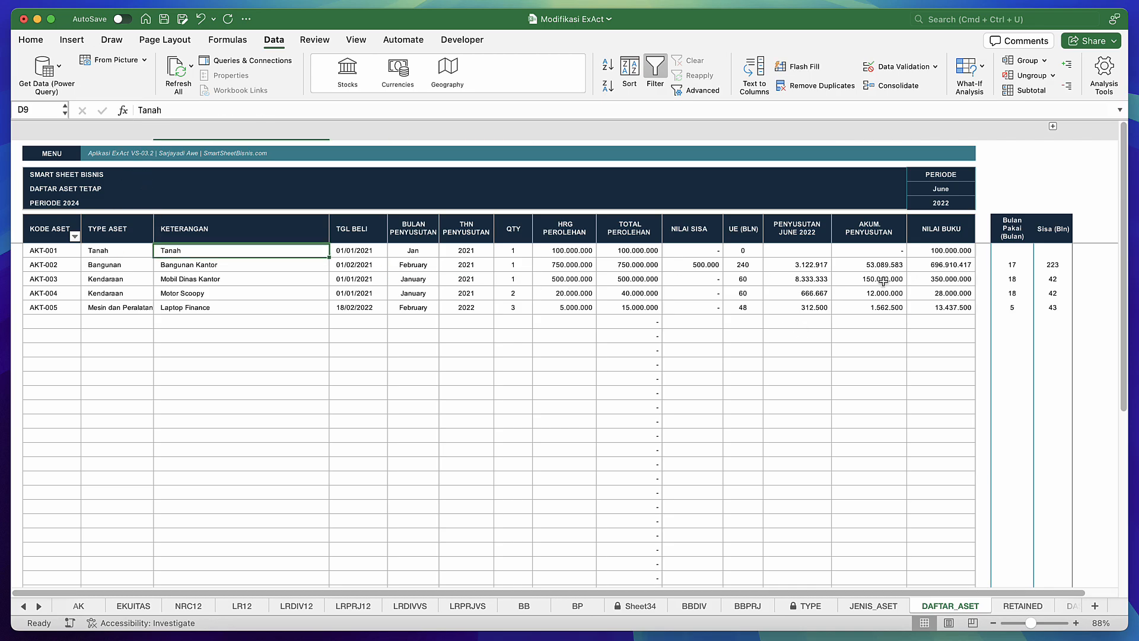
click(810, 292)
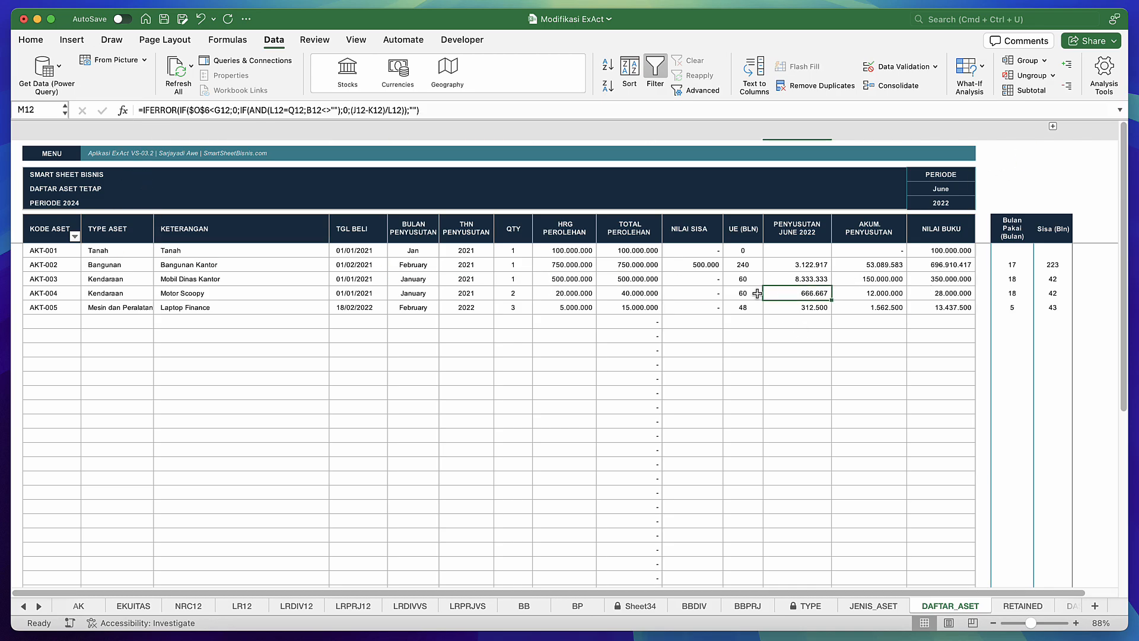
Filter the KODE ASET column to exclude blank rows, keeping the asset codes and the Total row.
click(74, 238)
scroll(116, 426, down, 1)
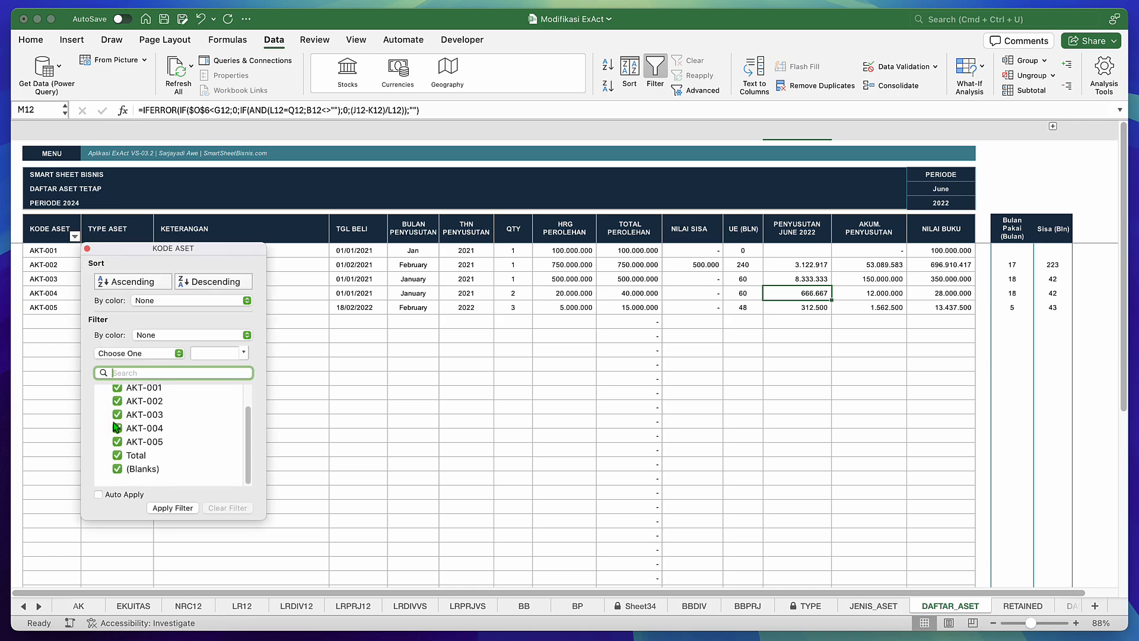
click(118, 473)
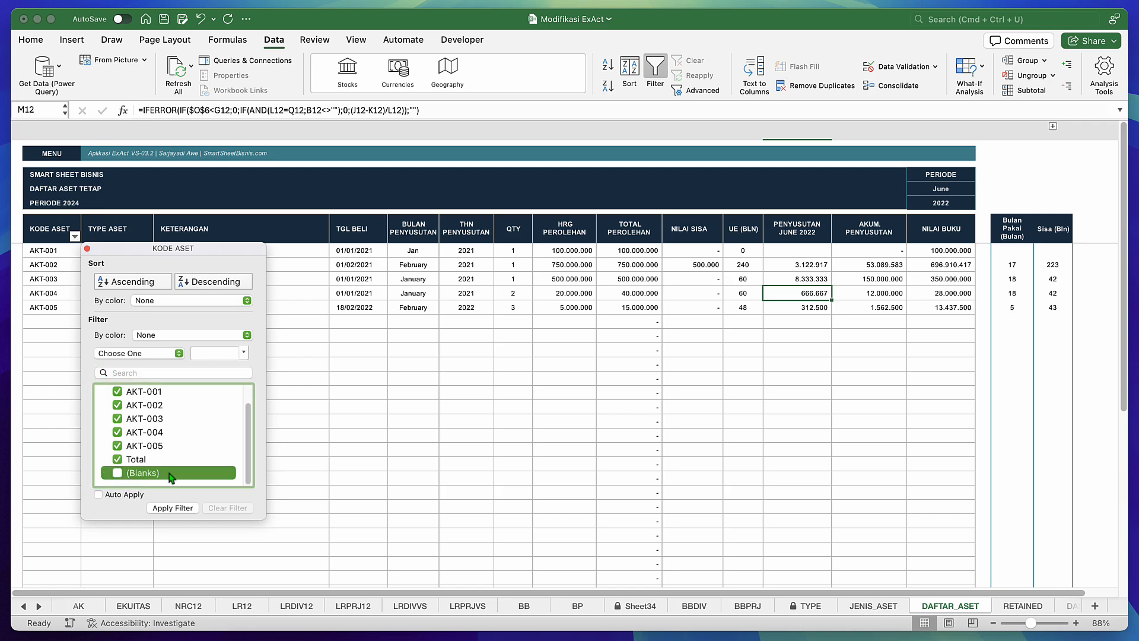
click(179, 508)
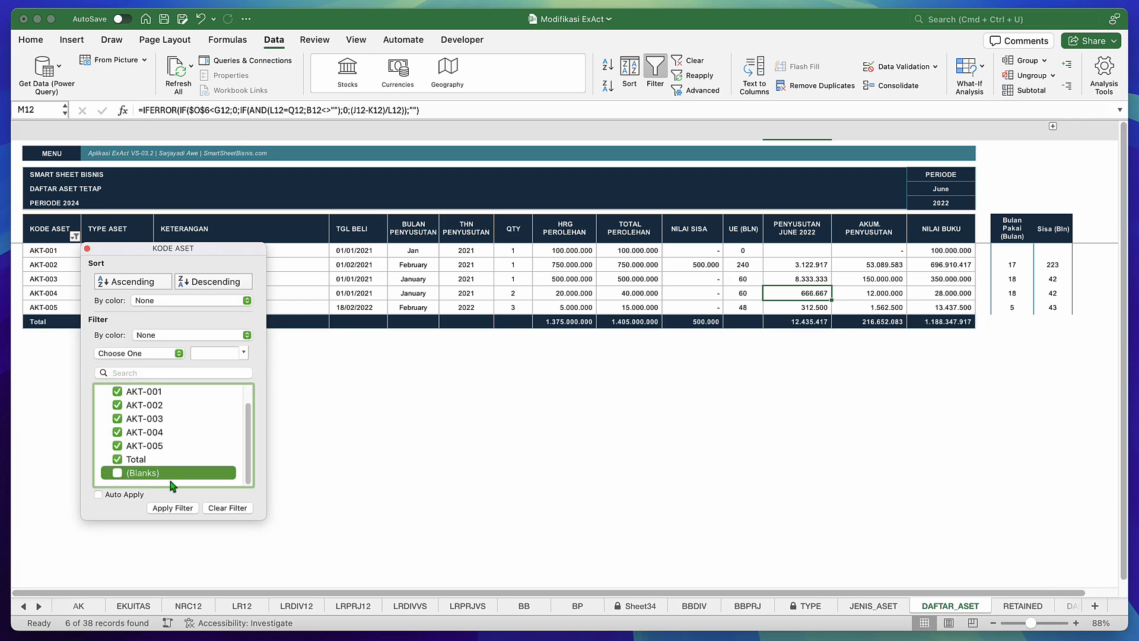
Check the print preview of the filtered asset list without printing it.
click(578, 269)
click(586, 265)
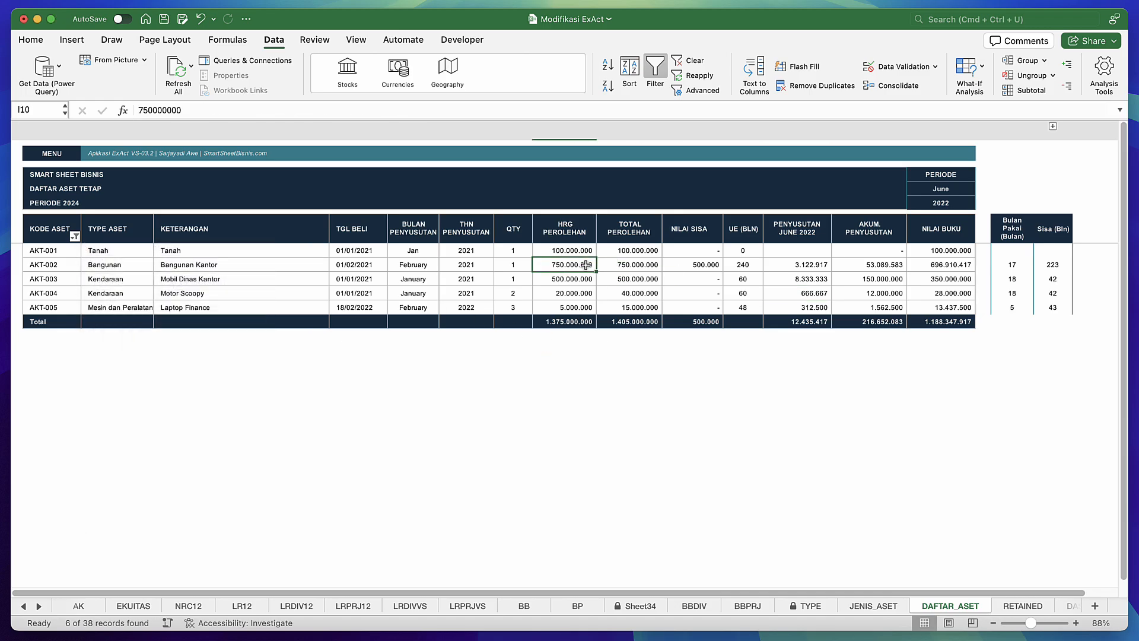
key(super+p)
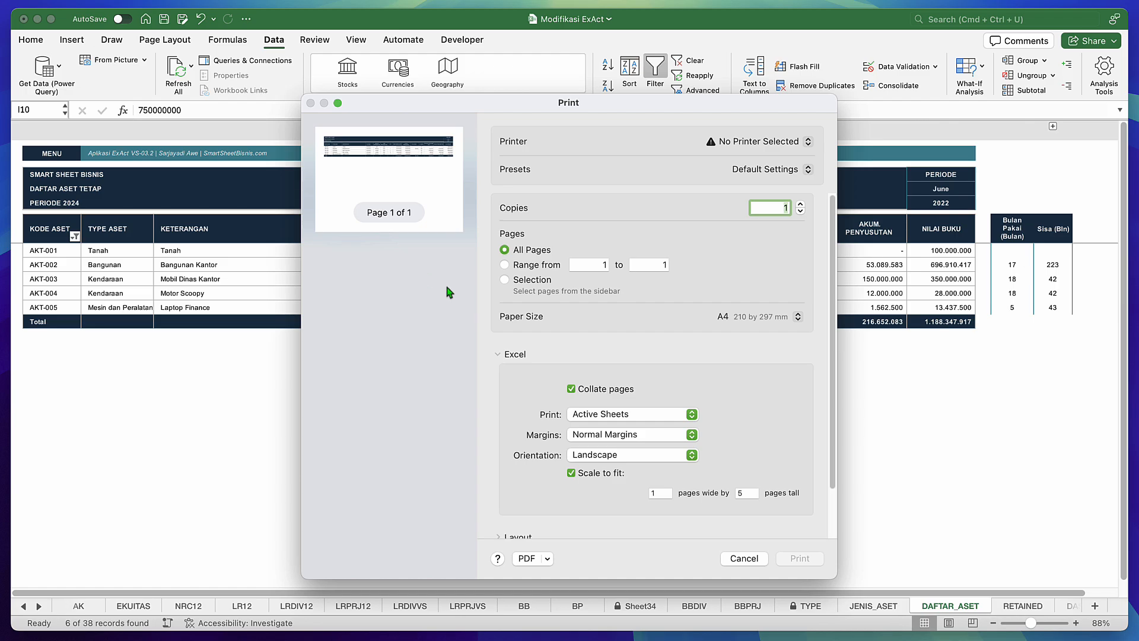
click(743, 557)
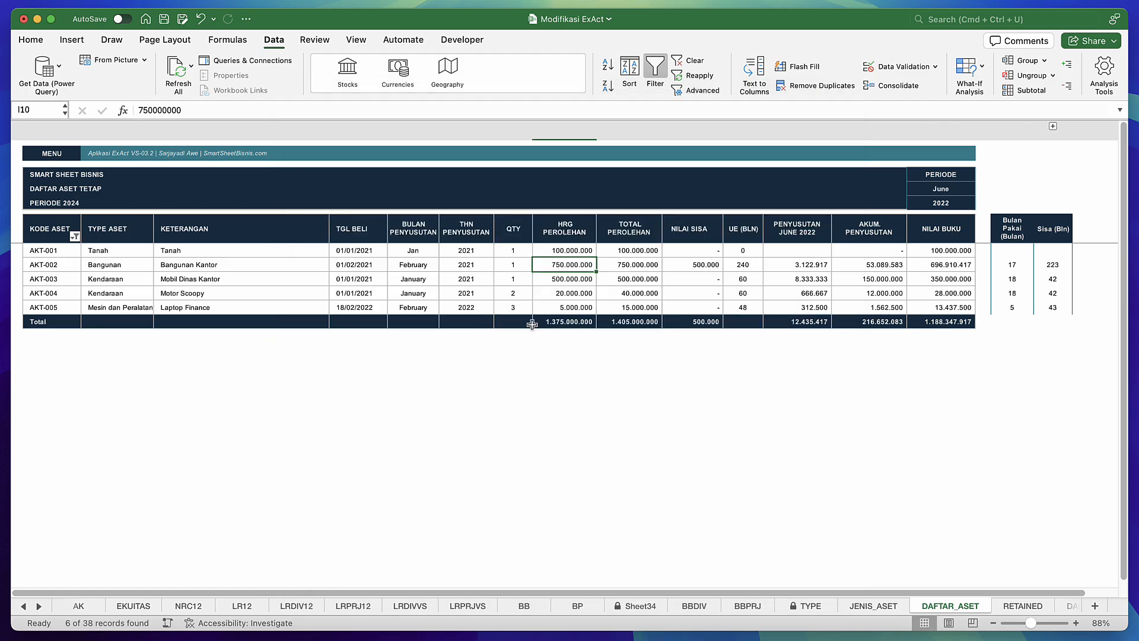
Restore all rows of the asset list by selecting every value in the KODE ASET filter.
click(75, 237)
click(118, 434)
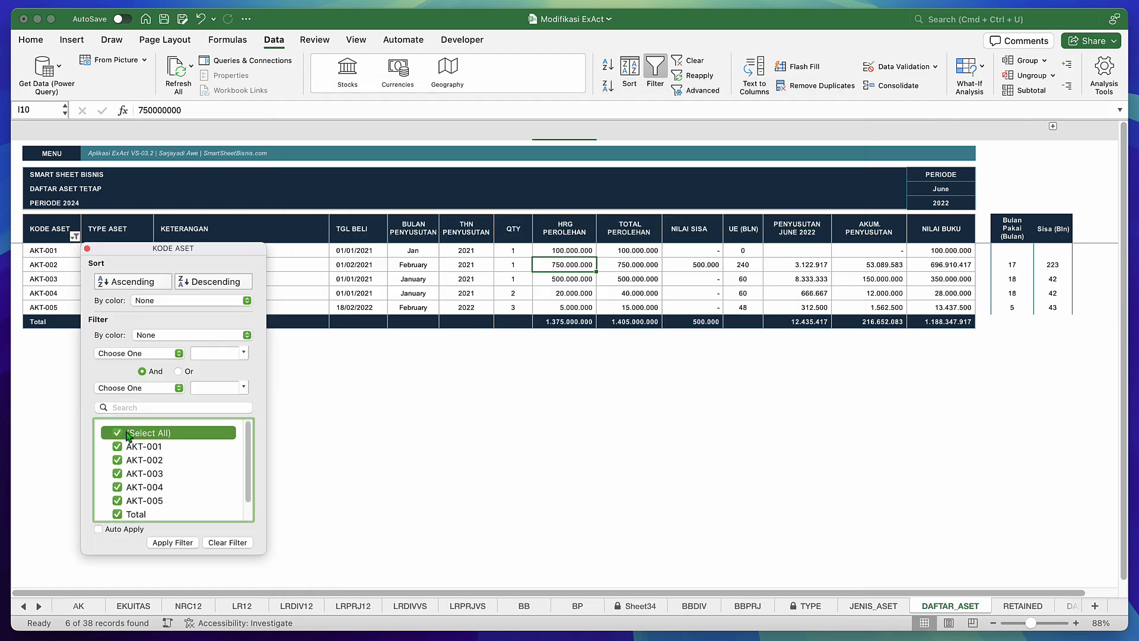
click(191, 543)
click(338, 414)
Review the asset codes, types, descriptions and purchase dates of the registered assets.
click(414, 363)
click(429, 292)
click(461, 276)
click(472, 300)
click(376, 321)
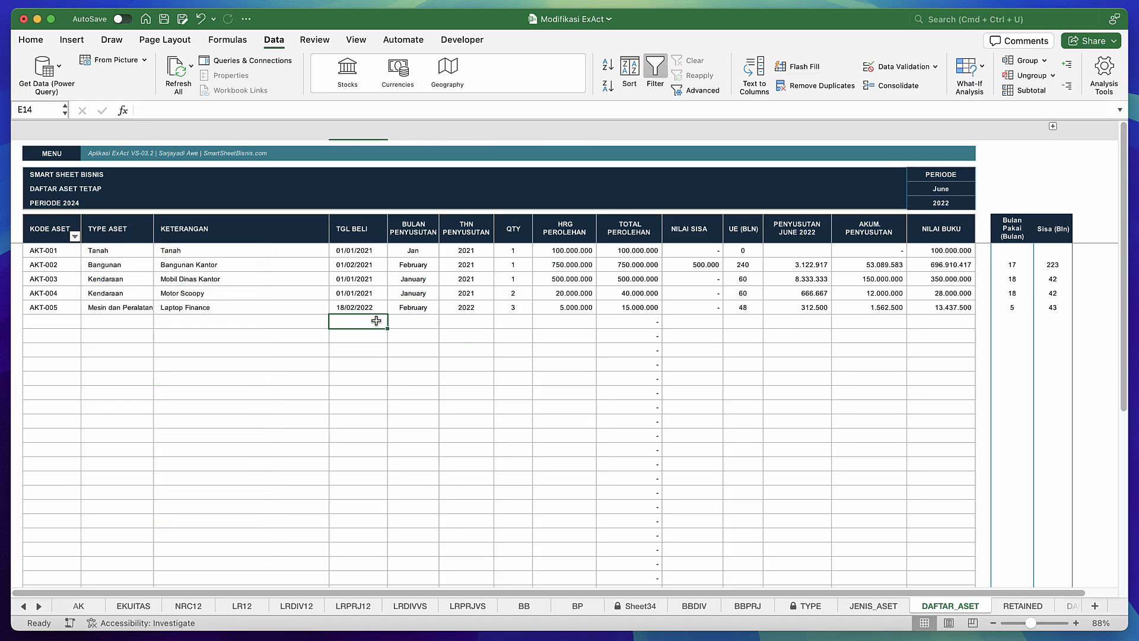
click(440, 305)
click(333, 283)
click(200, 283)
click(261, 304)
click(133, 275)
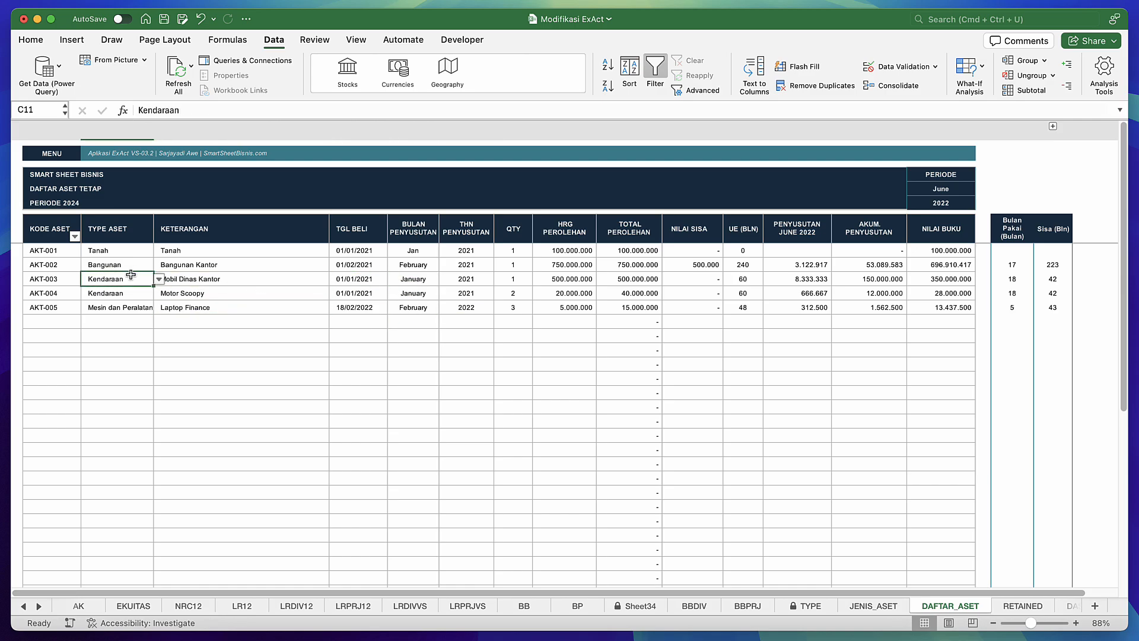
click(131, 307)
click(206, 294)
click(86, 283)
click(54, 276)
click(251, 268)
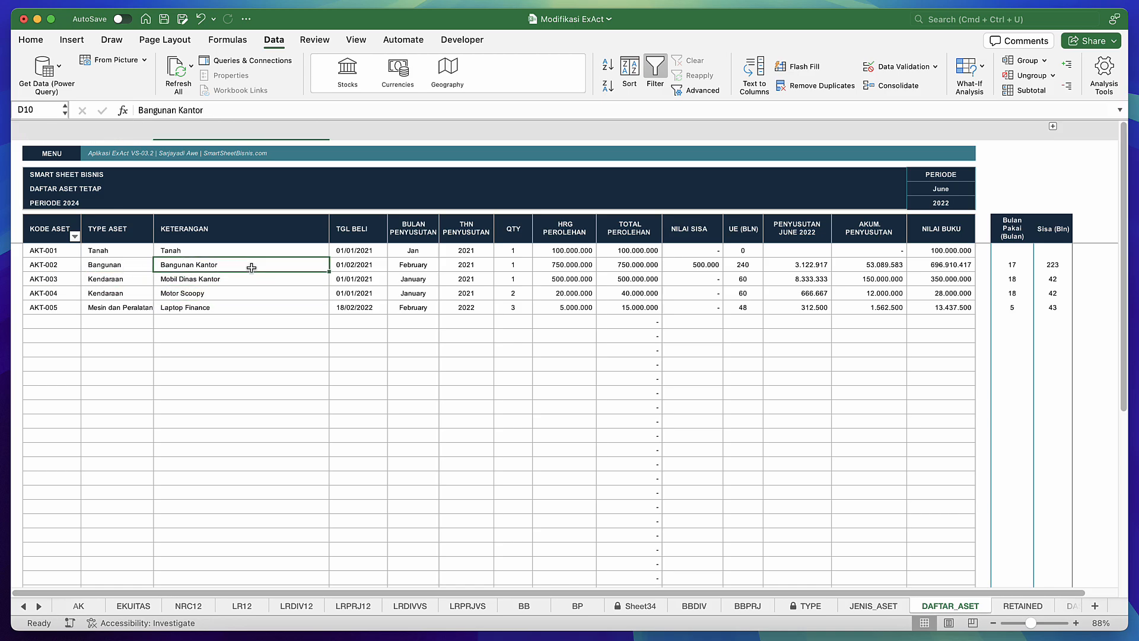
click(281, 281)
click(145, 293)
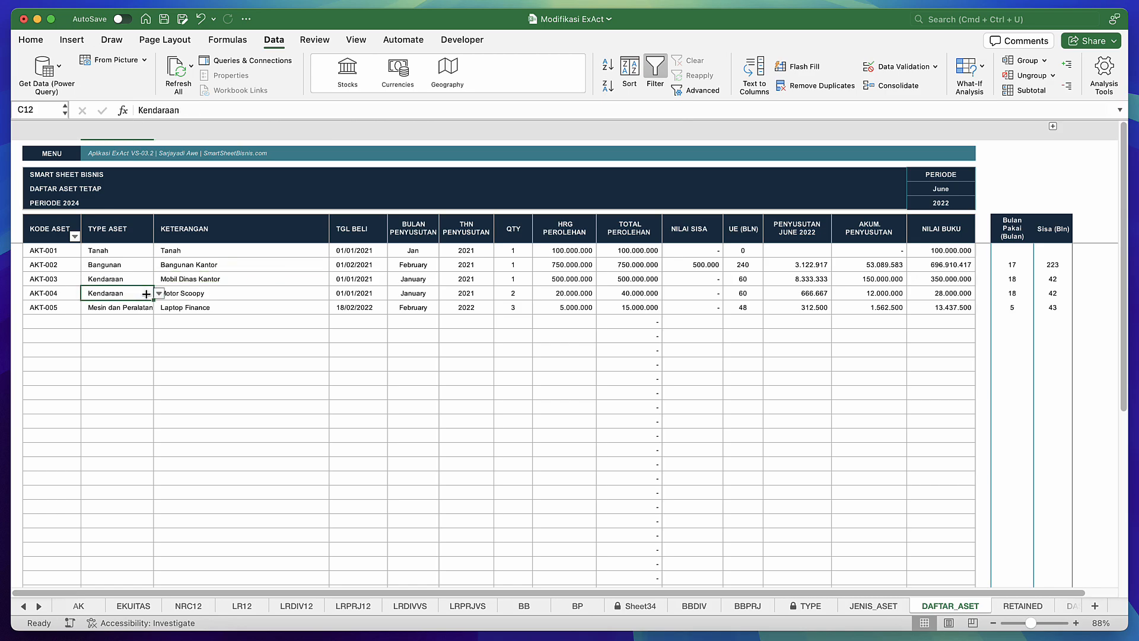
Review the code, description, quantity, unit price and total acquisition cells of Motor Scoopy.
click(180, 293)
click(56, 293)
click(397, 307)
click(512, 293)
click(586, 297)
click(658, 290)
Review the code, type, description, purchase date, depreciation year and unit price of Mobil Dinas Kantor.
click(75, 277)
click(113, 278)
click(215, 274)
click(335, 278)
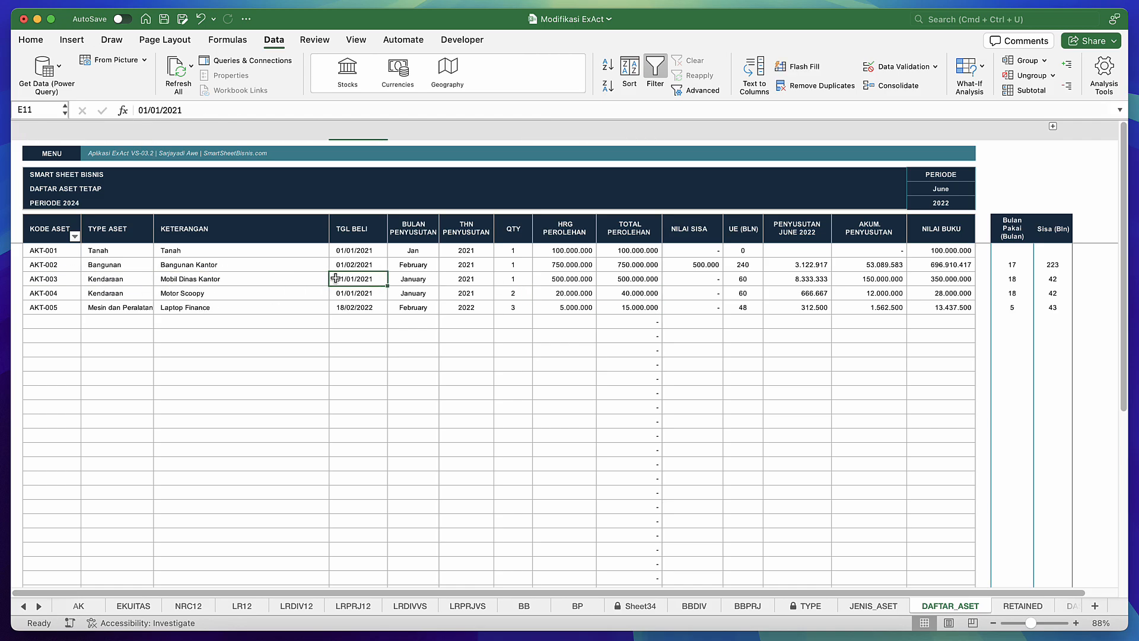
click(457, 282)
click(539, 282)
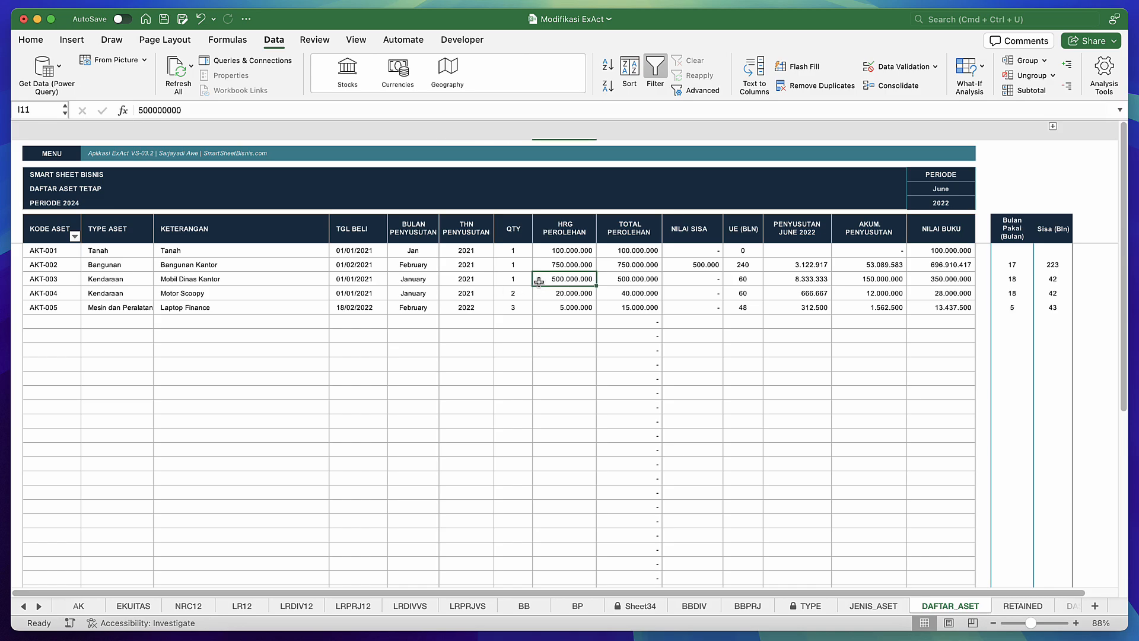
Examine the book values (NILAI BUKU) of all registered assets, including the formula for Tanah.
click(949, 261)
key(Down)
key(Down)
key(Down)
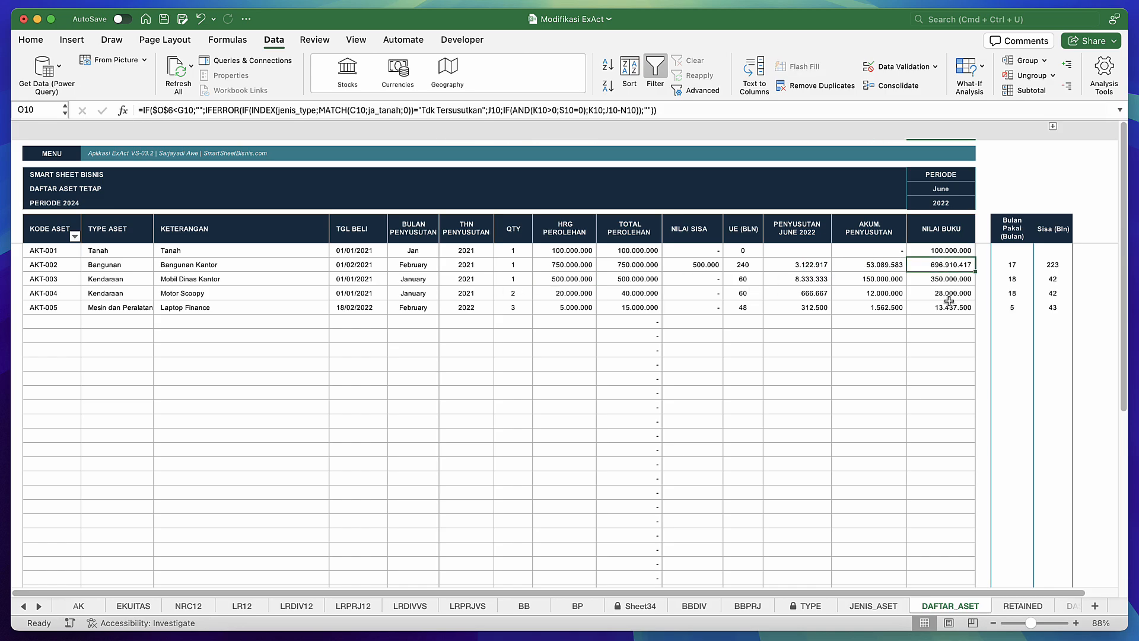
drag(949, 248, 943, 406)
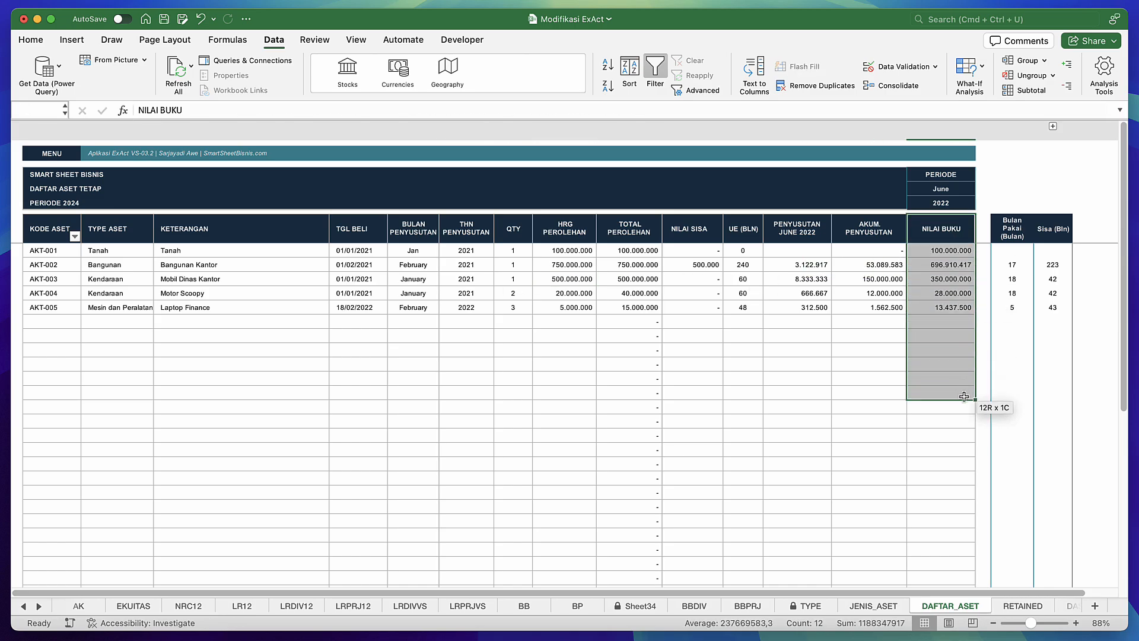
click(961, 252)
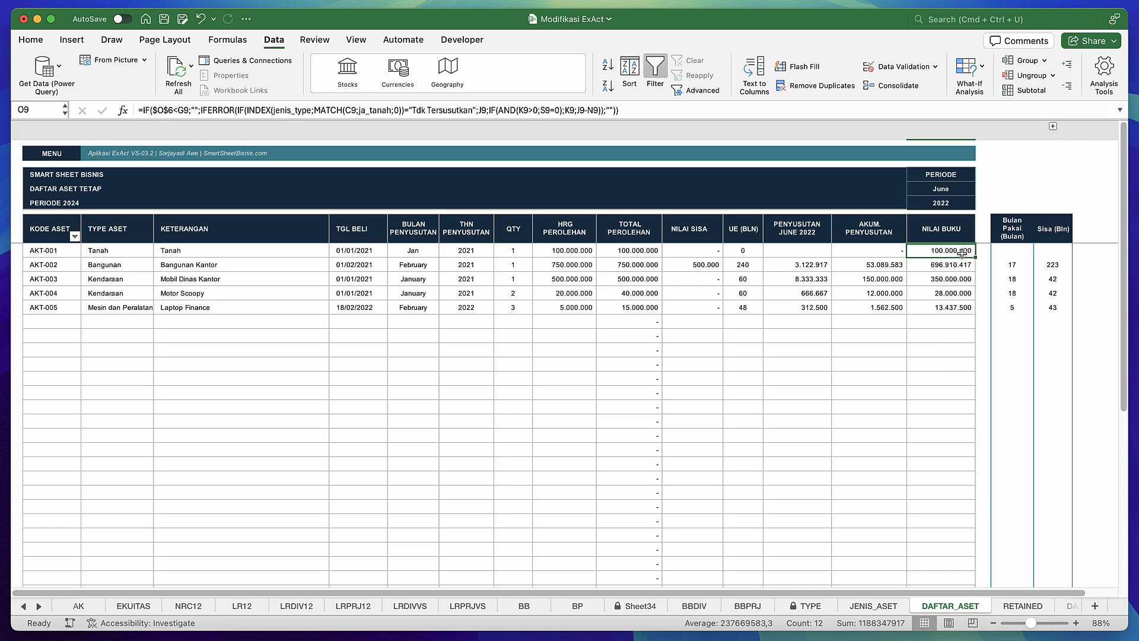
Return from the asset list to the MENU sheet and select the JENIS ASET entry under MASTER DATA.
click(68, 319)
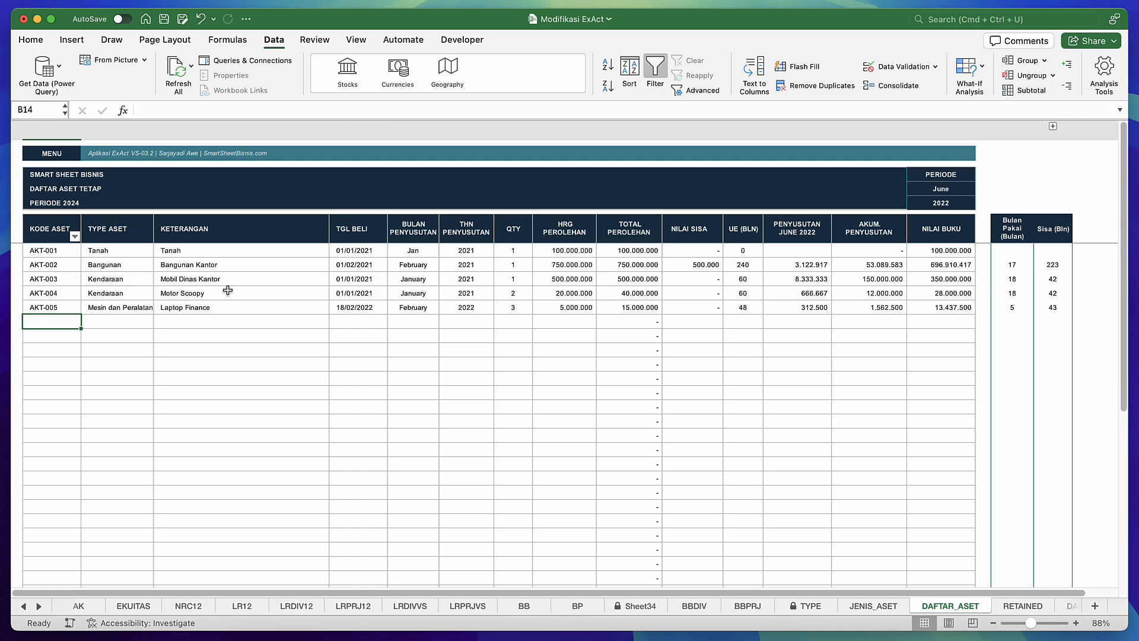
click(52, 154)
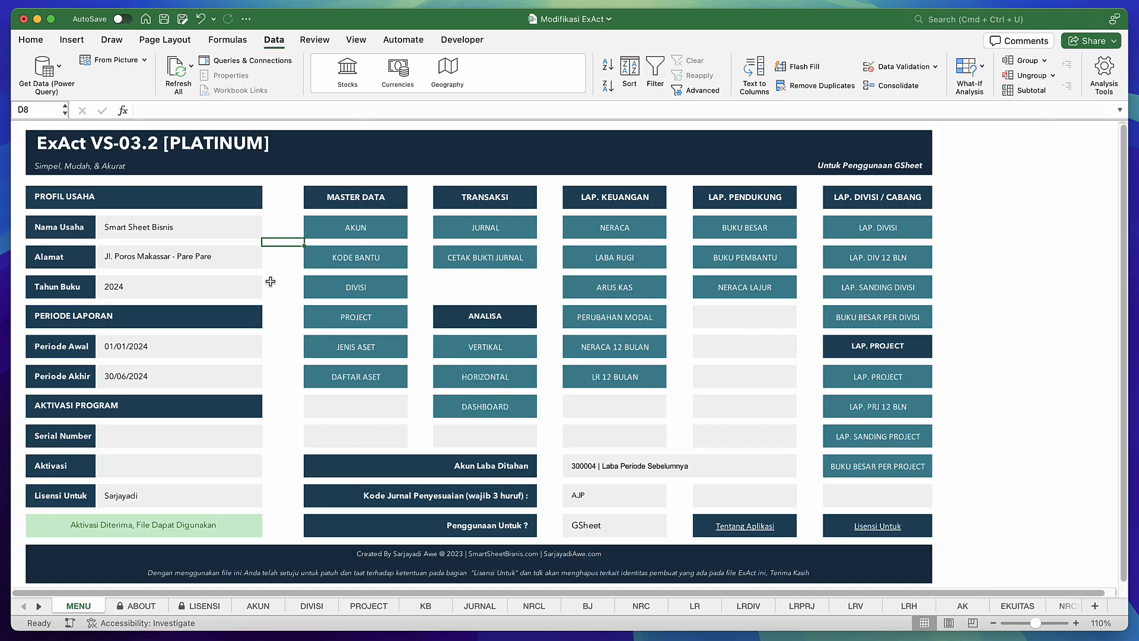
click(398, 355)
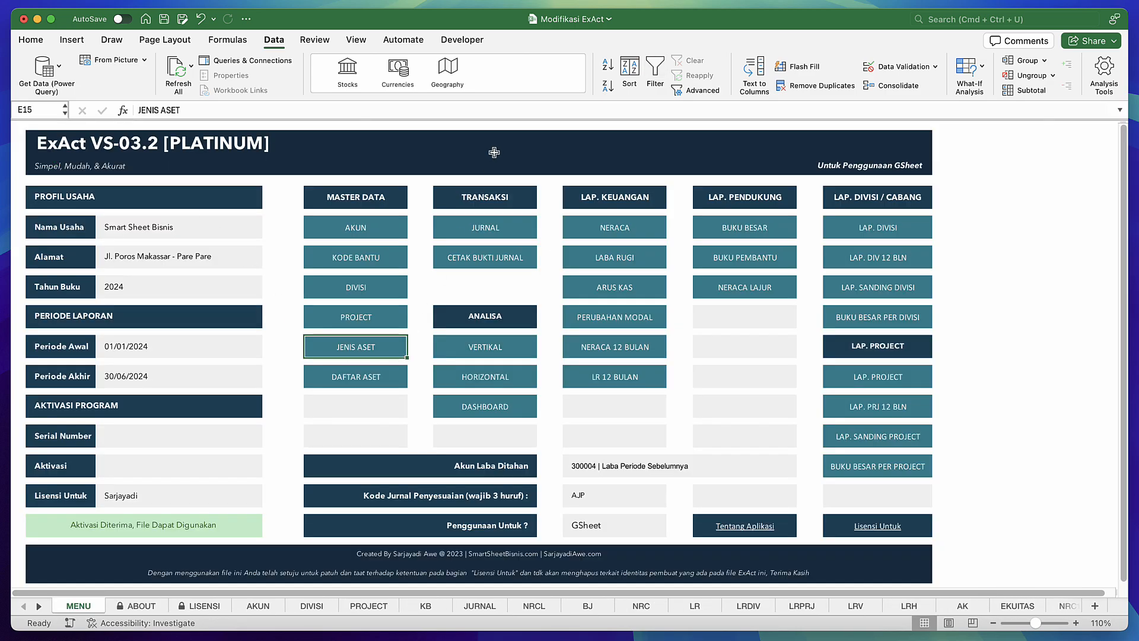